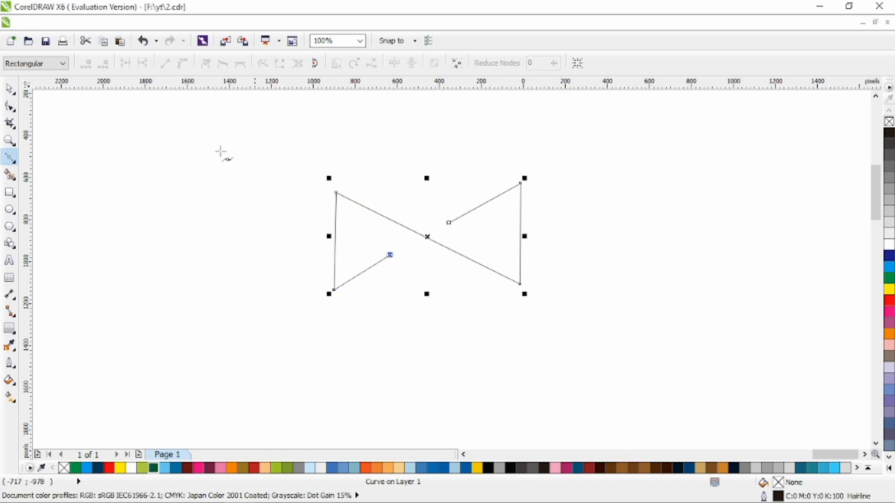
Convert all nodes of the open bow-tie line to smooth curve nodes.
{"action": "left_click", "coordinate": [9, 89]}
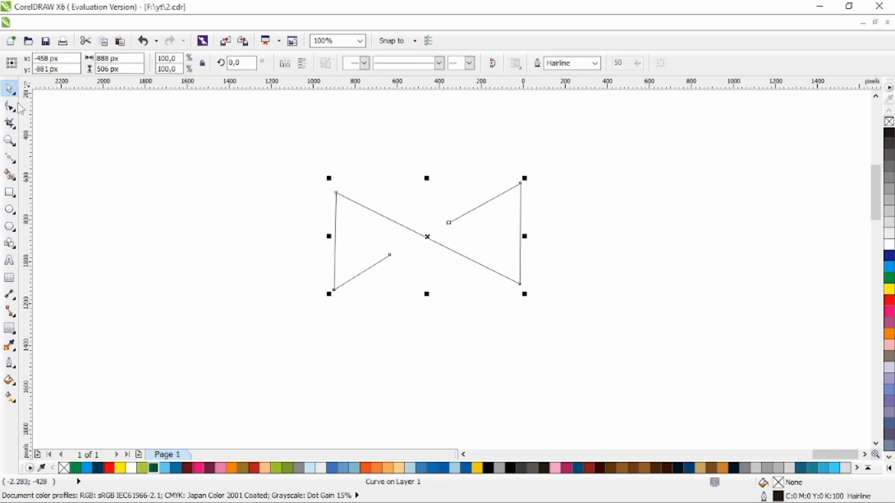
{"action": "left_click_drag", "start_coordinate": [241, 120], "coordinate": [531, 310]}
{"action": "left_click", "coordinate": [9, 107]}
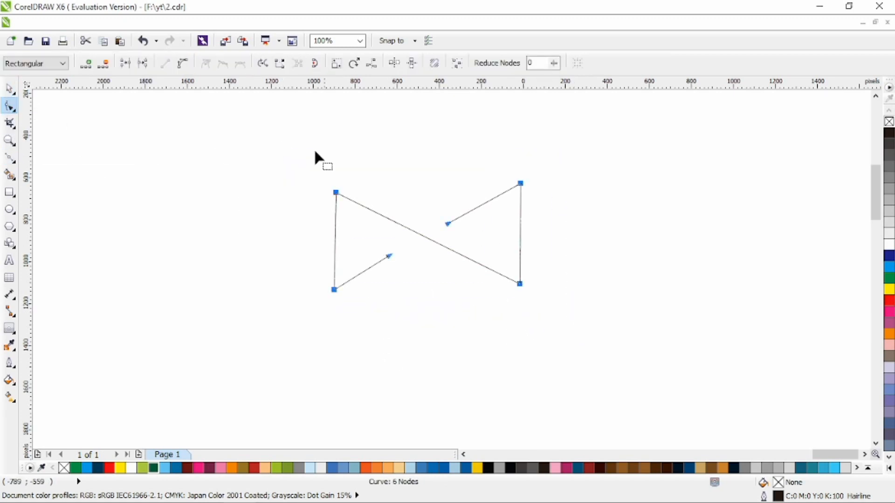
{"action": "left_click", "coordinate": [223, 62]}
Round the left half of the line into a wide loop by adjusting the handles of its upper and lower nodes and its end.
{"action": "left_click_drag", "start_coordinate": [269, 159], "coordinate": [324, 191]}
{"action": "left_click_drag", "start_coordinate": [404, 191], "coordinate": [390, 172]}
{"action": "left_click_drag", "start_coordinate": [305, 204], "coordinate": [277, 208]}
{"action": "left_click", "coordinate": [333, 290]}
{"action": "left_click_drag", "start_coordinate": [314, 267], "coordinate": [284, 269]}
{"action": "left_click_drag", "start_coordinate": [353, 298], "coordinate": [366, 303]}
{"action": "left_click_drag", "start_coordinate": [389, 256], "coordinate": [376, 270]}
{"action": "left_click", "coordinate": [334, 290]}
{"action": "left_click_drag", "start_coordinate": [285, 269], "coordinate": [283, 300]}
{"action": "left_click", "coordinate": [335, 192]}
{"action": "left_click_drag", "start_coordinate": [279, 208], "coordinate": [259, 184]}
{"action": "left_click_drag", "start_coordinate": [397, 199], "coordinate": [406, 197]}
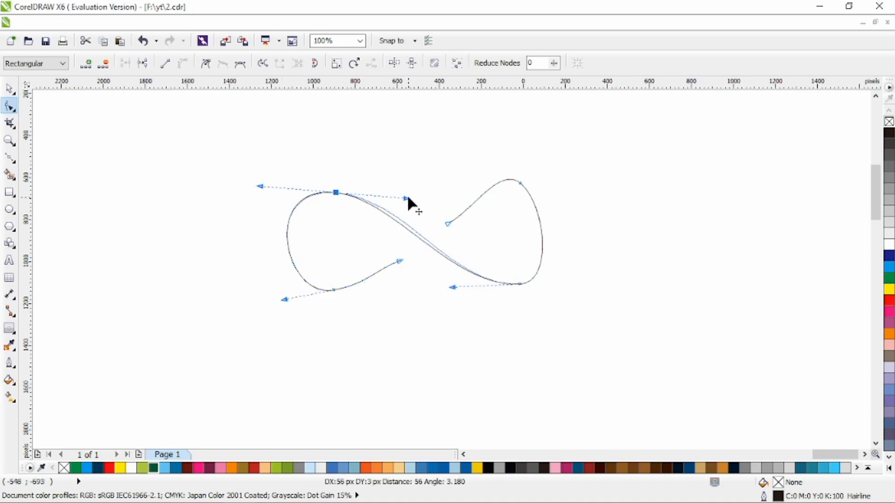
Round the right half of the curve into a matching loop by adjusting its node handles and moving its upper node.
{"action": "left_click", "coordinate": [519, 284]}
{"action": "left_click_drag", "start_coordinate": [551, 282], "coordinate": [577, 284]}
{"action": "left_click", "coordinate": [520, 182]}
{"action": "left_click_drag", "start_coordinate": [547, 203], "coordinate": [596, 204]}
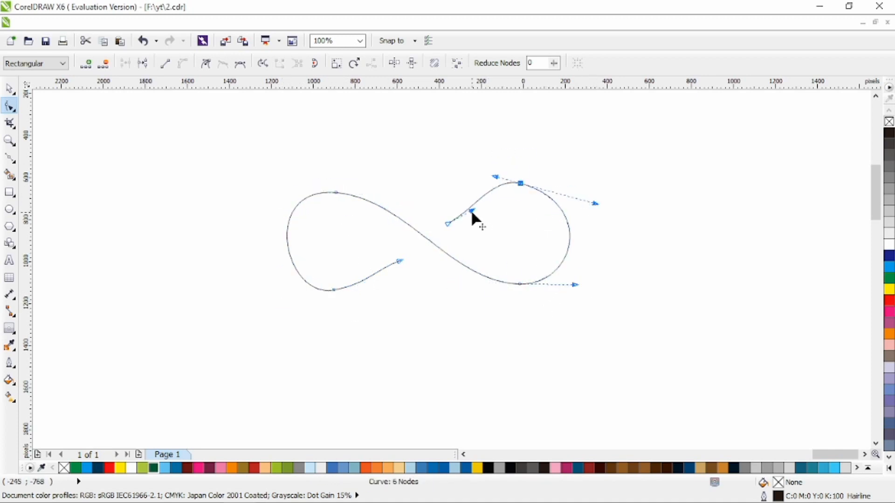
{"action": "left_click_drag", "start_coordinate": [472, 210], "coordinate": [473, 201]}
{"action": "left_click_drag", "start_coordinate": [520, 182], "coordinate": [496, 174]}
{"action": "left_click_drag", "start_coordinate": [598, 198], "coordinate": [583, 192]}
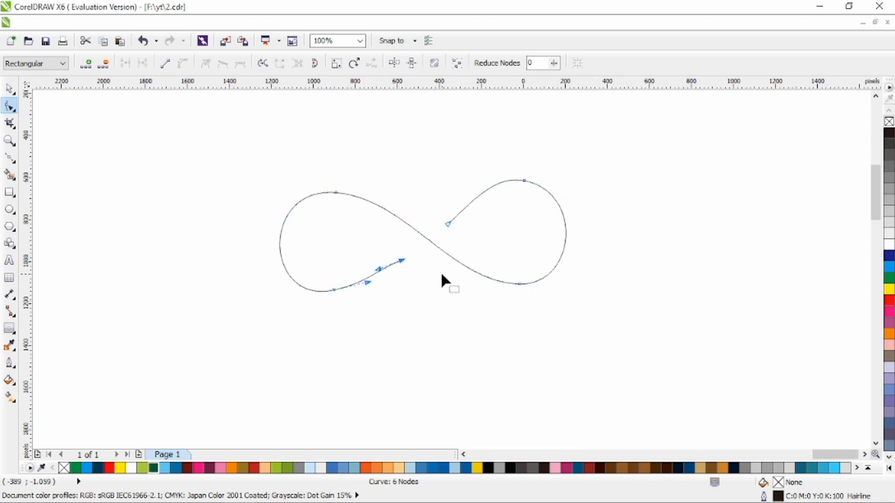
Add a node on the diagonal just past the crossing and delete the right loop's nodes, keeping only the left loop.
{"action": "double_click", "coordinate": [452, 257]}
{"action": "left_click_drag", "start_coordinate": [452, 257], "coordinate": [457, 248]}
{"action": "left_click_drag", "start_coordinate": [428, 150], "coordinate": [496, 224]}
{"action": "key", "text": "Delete"}
{"action": "left_click_drag", "start_coordinate": [508, 144], "coordinate": [563, 297]}
{"action": "key", "text": "Delete"}
{"action": "left_click_drag", "start_coordinate": [459, 249], "coordinate": [466, 248]}
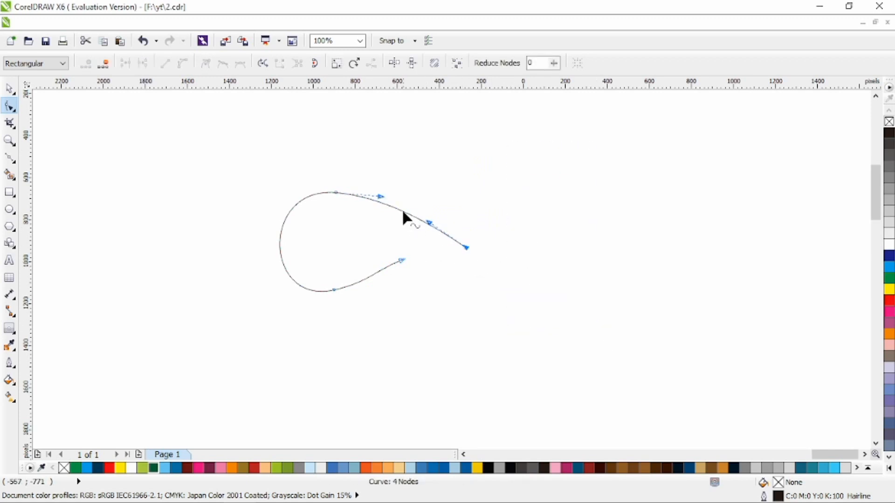
Smooth the upper side of the remaining loop by adjusting the diagonal and the top node's handles.
{"action": "left_click", "coordinate": [439, 230]}
{"action": "left_click_drag", "start_coordinate": [411, 221], "coordinate": [412, 224]}
{"action": "left_click_drag", "start_coordinate": [381, 197], "coordinate": [369, 191]}
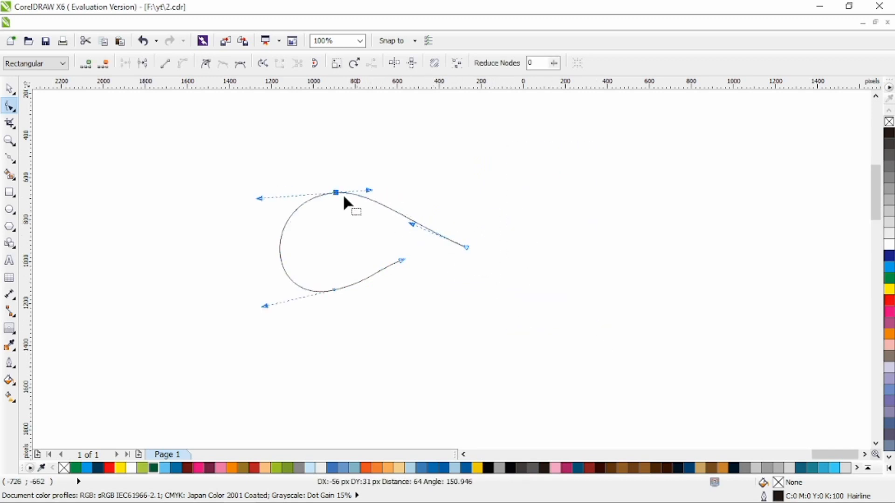
{"action": "left_click_drag", "start_coordinate": [260, 197], "coordinate": [278, 193]}
{"action": "left_click_drag", "start_coordinate": [370, 191], "coordinate": [381, 194]}
Remove the loop's lower node and reshape the underside and open ends into a flatter teardrop.
{"action": "left_click_drag", "start_coordinate": [312, 266], "coordinate": [321, 280]}
{"action": "left_click_drag", "start_coordinate": [264, 306], "coordinate": [259, 273]}
{"action": "left_click_drag", "start_coordinate": [379, 268], "coordinate": [327, 282]}
{"action": "double_click", "coordinate": [327, 282]}
{"action": "left_click_drag", "start_coordinate": [236, 302], "coordinate": [236, 304]}
{"action": "left_click_drag", "start_coordinate": [468, 247], "coordinate": [421, 215]}
Set the teardrop curve's outline width to 10.0 mm and convert the outline to an object.
{"action": "left_click", "coordinate": [9, 89]}
{"action": "left_click", "coordinate": [595, 63]}
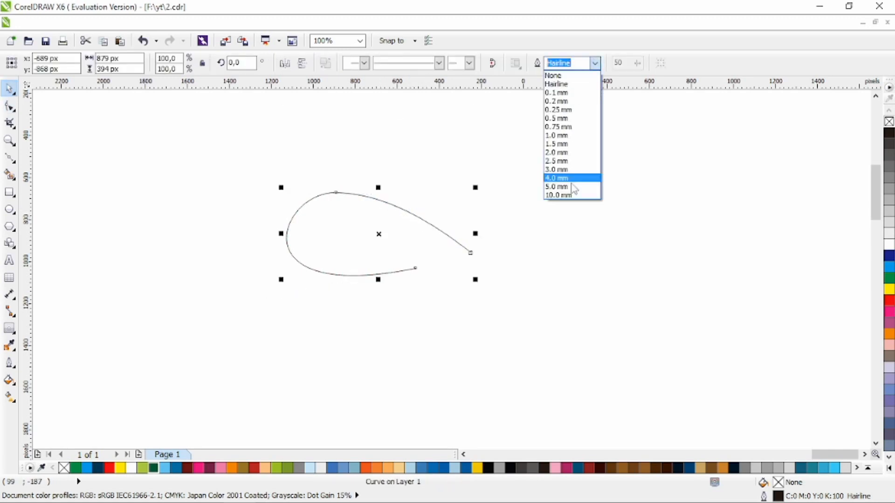
{"action": "left_click", "coordinate": [564, 187]}
{"action": "key", "text": "ctrl+shift+q"}
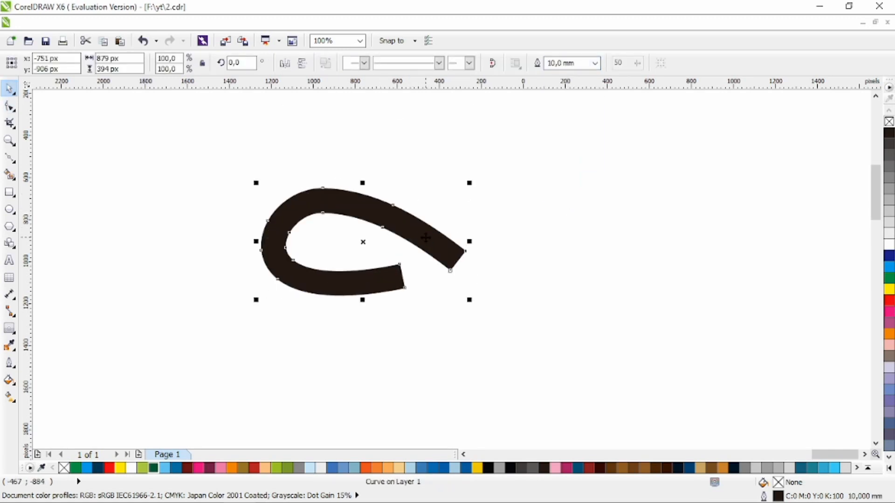
Reshape the lower arm's end into a curved barb with a pointed tip, using an extra node on its inner edge.
{"action": "key", "text": "F10"}
{"action": "double_click", "coordinate": [371, 269]}
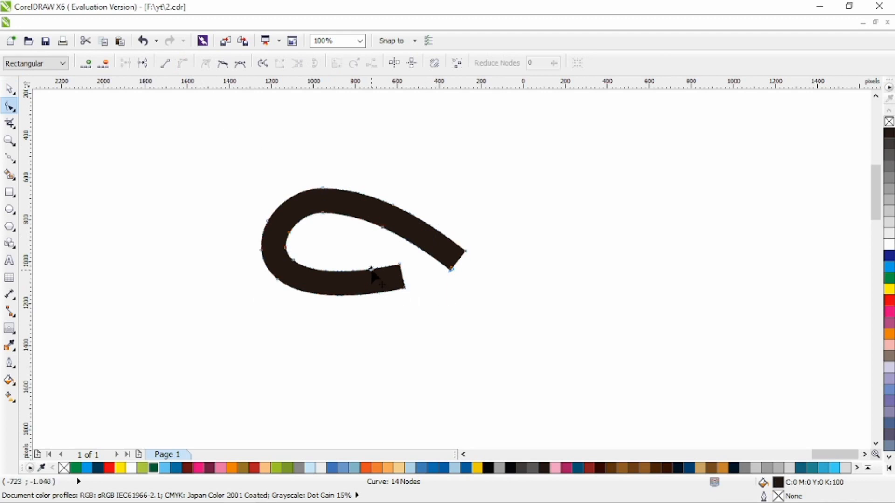
{"action": "left_click_drag", "start_coordinate": [349, 246], "coordinate": [437, 302]}
{"action": "double_click", "coordinate": [362, 270]}
{"action": "left_click_drag", "start_coordinate": [371, 269], "coordinate": [341, 237]}
{"action": "left_click_drag", "start_coordinate": [404, 288], "coordinate": [417, 284]}
{"action": "left_click_drag", "start_coordinate": [412, 262], "coordinate": [392, 264]}
{"action": "left_click_drag", "start_coordinate": [366, 236], "coordinate": [352, 258]}
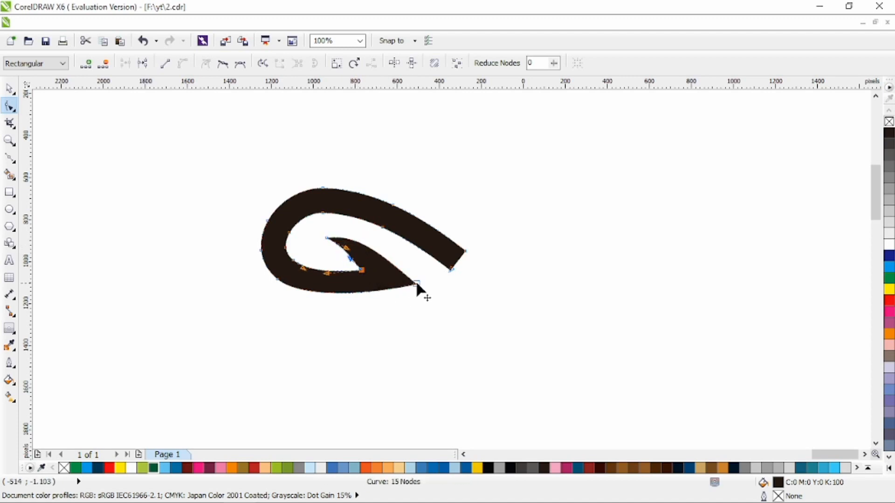
{"action": "left_click_drag", "start_coordinate": [416, 284], "coordinate": [423, 282]}
{"action": "left_click_drag", "start_coordinate": [398, 264], "coordinate": [382, 266]}
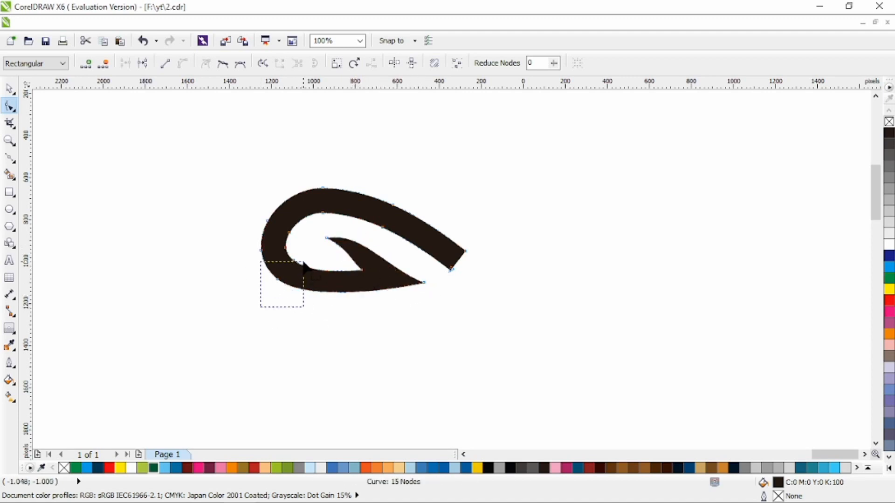
Delete the surplus nodes along the left bend and the middle of the upper arm.
{"action": "mouse_move", "coordinate": [303, 262]}
{"action": "left_mouse_down"}
{"action": "mouse_move", "coordinate": [246, 250]}
{"action": "mouse_move", "coordinate": [289, 264]}
{"action": "left_mouse_up"}
{"action": "key", "text": "Delete"}
{"action": "left_click_drag", "start_coordinate": [241, 194], "coordinate": [297, 238]}
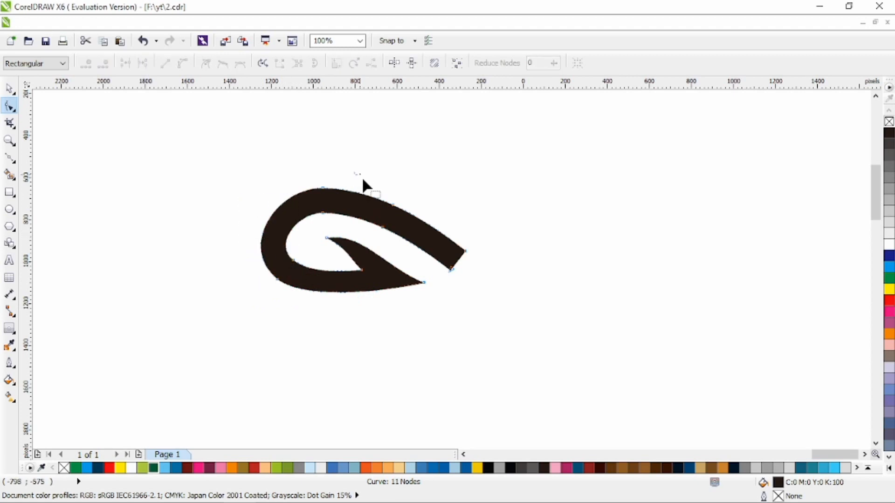
{"action": "left_click_drag", "start_coordinate": [364, 185], "coordinate": [401, 233]}
{"action": "key", "text": "Delete"}
Taper the upper arm to a sharp point by deleting its inner end corner and adjusting the tip's handle.
{"action": "left_click", "coordinate": [451, 269]}
{"action": "key", "text": "Delete"}
{"action": "left_click", "coordinate": [465, 250]}
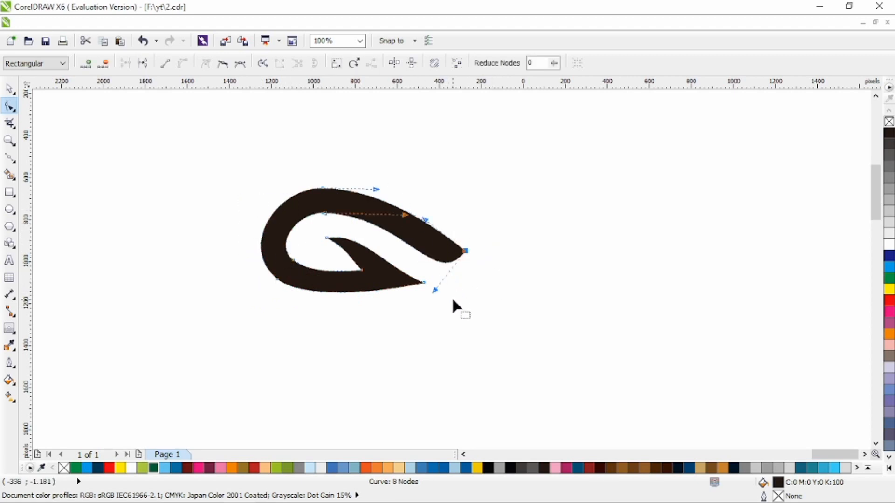
{"action": "left_click_drag", "start_coordinate": [435, 289], "coordinate": [434, 237]}
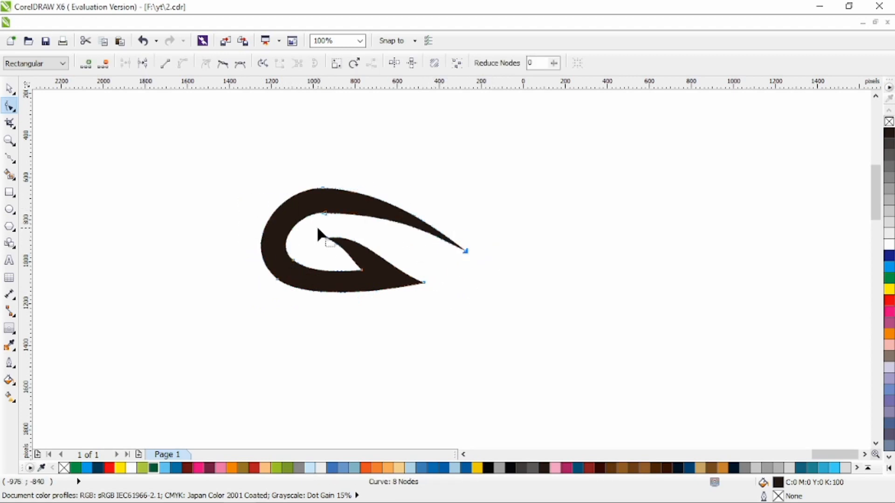
Shift the barb outward and simplify the left bend and top of the shape by deleting surplus nodes.
{"action": "left_click_drag", "start_coordinate": [424, 282], "coordinate": [443, 277]}
{"action": "left_click_drag", "start_coordinate": [233, 239], "coordinate": [315, 297]}
{"action": "key", "text": "Delete"}
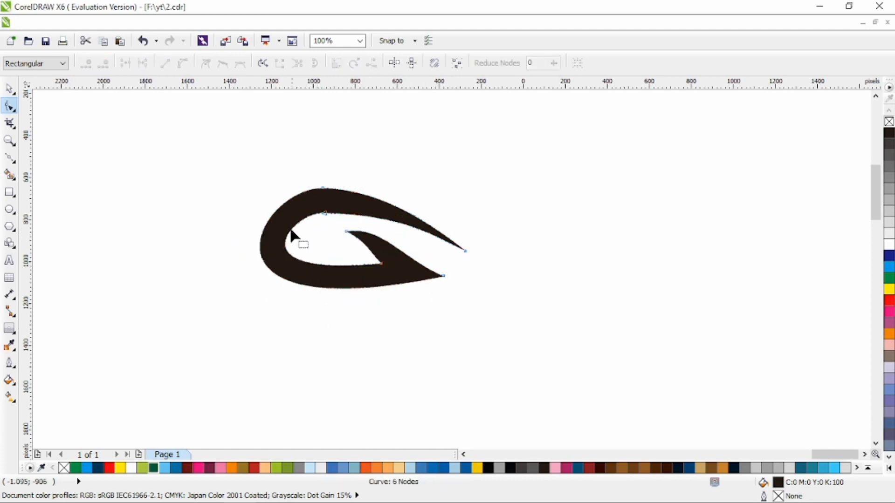
{"action": "left_click", "coordinate": [326, 215]}
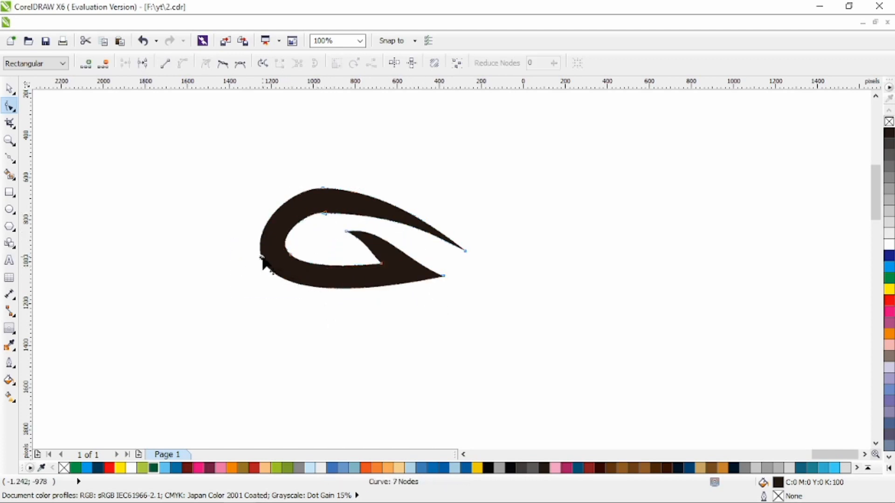
{"action": "left_click_drag", "start_coordinate": [297, 166], "coordinate": [334, 234]}
{"action": "key", "text": "Delete"}
Flatten and slant the left bend and upper arm by adjusting the handles of the outer and inner contours.
{"action": "left_click", "coordinate": [255, 235]}
{"action": "left_click_drag", "start_coordinate": [215, 194], "coordinate": [235, 195]}
{"action": "left_click", "coordinate": [262, 258]}
{"action": "left_click_drag", "start_coordinate": [222, 152], "coordinate": [200, 152]}
{"action": "left_click", "coordinate": [400, 201]}
{"action": "left_click_drag", "start_coordinate": [400, 200], "coordinate": [400, 188]}
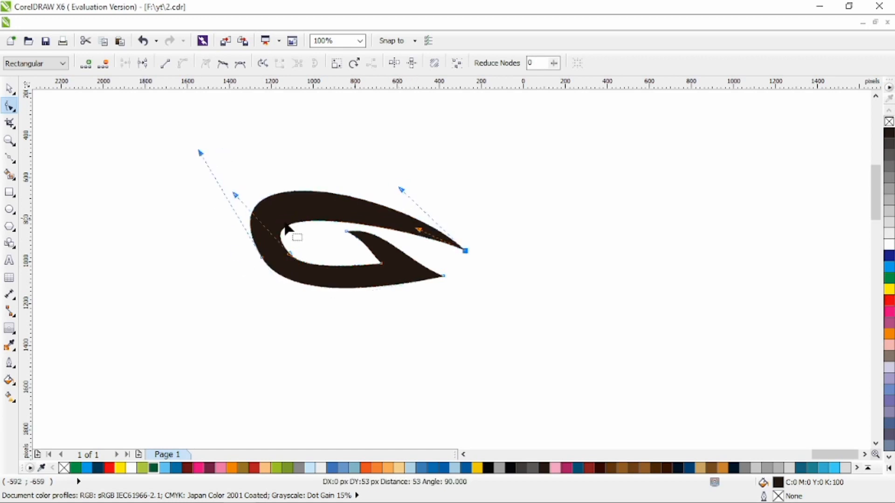
{"action": "left_click_drag", "start_coordinate": [200, 152], "coordinate": [190, 172]}
{"action": "left_click_drag", "start_coordinate": [399, 188], "coordinate": [394, 188]}
Refine the lower barb by repositioning its outer tip, notch and inner point and bending its edges.
{"action": "left_click_drag", "start_coordinate": [444, 276], "coordinate": [444, 283]}
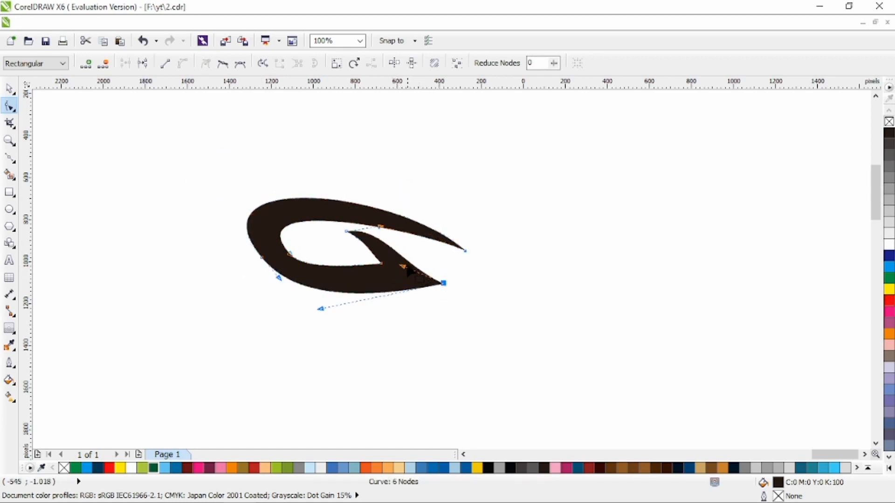
{"action": "left_click", "coordinate": [406, 267]}
{"action": "left_click", "coordinate": [444, 283]}
{"action": "left_click", "coordinate": [404, 269]}
{"action": "left_click", "coordinate": [382, 263]}
{"action": "left_click_drag", "start_coordinate": [382, 264], "coordinate": [413, 254]}
{"action": "left_click", "coordinate": [443, 283]}
{"action": "left_click_drag", "start_coordinate": [347, 231], "coordinate": [372, 241]}
{"action": "left_click_drag", "start_coordinate": [358, 258], "coordinate": [363, 254]}
Curve the inner contour's left bend and lower edge, and lower the upper arm's tip with its handles adjusted.
{"action": "left_click", "coordinate": [316, 242]}
{"action": "left_click", "coordinate": [289, 254]}
{"action": "left_click_drag", "start_coordinate": [298, 265], "coordinate": [309, 273]}
{"action": "left_click_drag", "start_coordinate": [289, 254], "coordinate": [292, 243]}
{"action": "left_click_drag", "start_coordinate": [234, 188], "coordinate": [240, 199]}
{"action": "left_click_drag", "start_coordinate": [335, 275], "coordinate": [358, 270]}
{"action": "left_click_drag", "start_coordinate": [465, 251], "coordinate": [462, 266]}
{"action": "left_click_drag", "start_coordinate": [400, 225], "coordinate": [366, 187]}
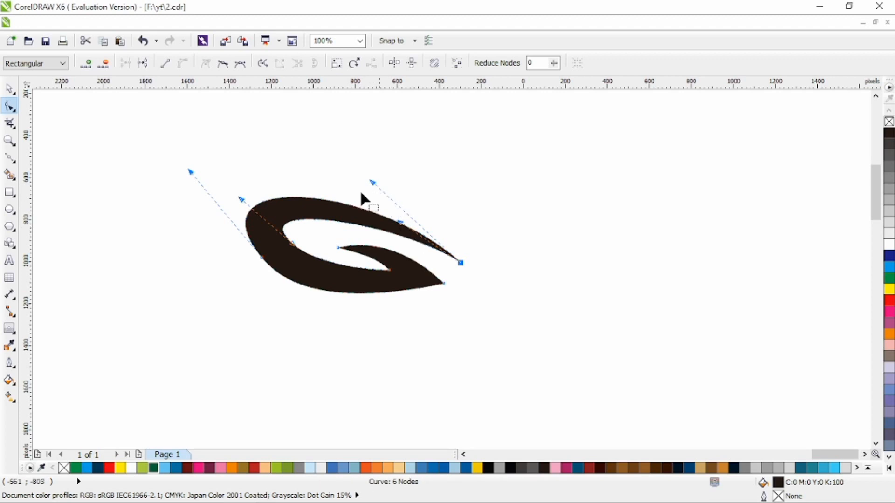
Replace the outer lower-left node with one higher up the bend and smooth the underside with its handles.
{"action": "left_click", "coordinate": [9, 88]}
{"action": "left_click", "coordinate": [9, 106]}
{"action": "left_click_drag", "start_coordinate": [225, 235], "coordinate": [271, 261]}
{"action": "mouse_move", "coordinate": [321, 300]}
{"action": "left_mouse_down"}
{"action": "mouse_move", "coordinate": [347, 295]}
{"action": "mouse_move", "coordinate": [330, 300]}
{"action": "left_mouse_up"}
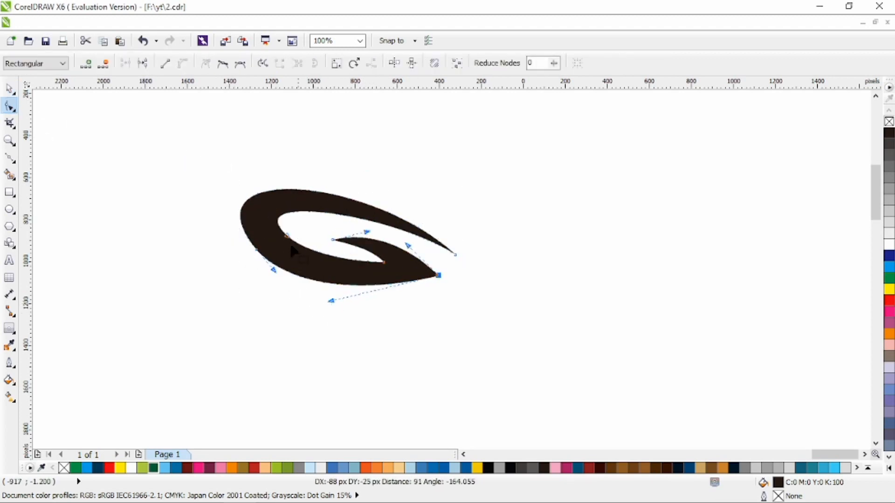
{"action": "double_click", "coordinate": [241, 222]}
{"action": "double_click", "coordinate": [256, 250]}
{"action": "left_click", "coordinate": [246, 242]}
{"action": "left_click_drag", "start_coordinate": [260, 296], "coordinate": [286, 295]}
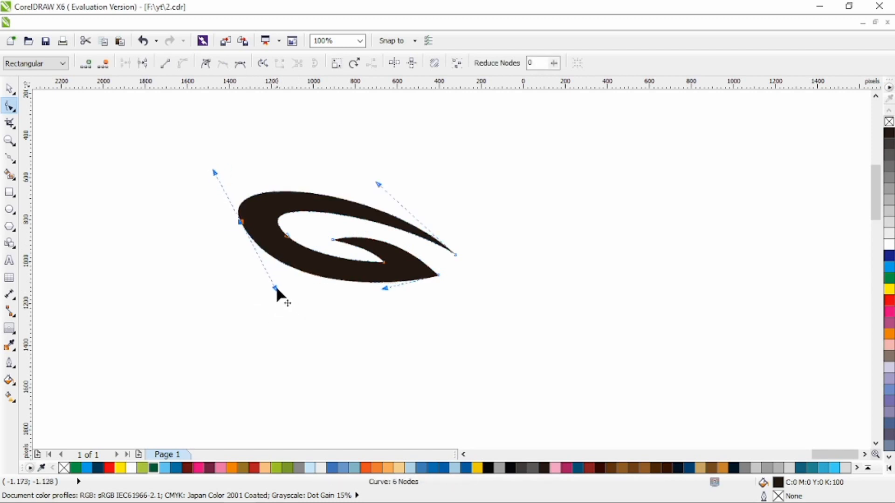
Duplicate the hook shape, mirror the copy vertically and horizontally, and move it to the right of the original.
{"action": "key", "text": "space"}
{"action": "key", "text": "ctrl+v"}
{"action": "left_click", "coordinate": [302, 64]}
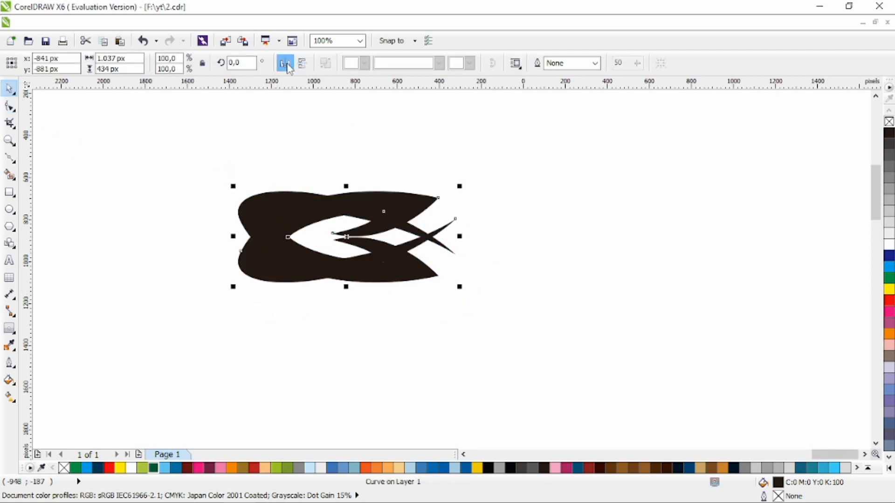
{"action": "left_click", "coordinate": [285, 64]}
{"action": "left_click_drag", "start_coordinate": [381, 214], "coordinate": [538, 226]}
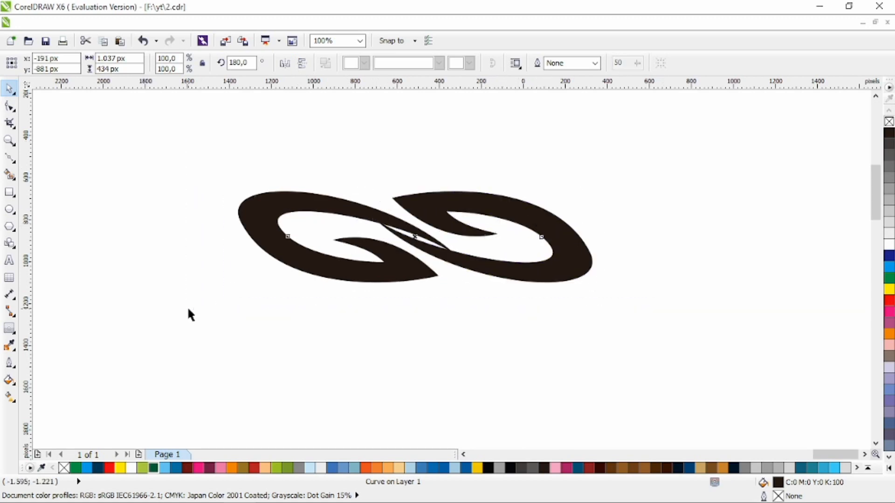
Reposition the two hook shapes closer together so their tapered arms overlap in the middle.
{"action": "left_click", "coordinate": [396, 224]}
{"action": "mouse_move", "coordinate": [414, 186]}
{"action": "left_mouse_down"}
{"action": "mouse_move", "coordinate": [461, 180]}
{"action": "mouse_move", "coordinate": [419, 189]}
{"action": "left_mouse_up"}
{"action": "left_click_drag", "start_coordinate": [510, 204], "coordinate": [482, 210]}
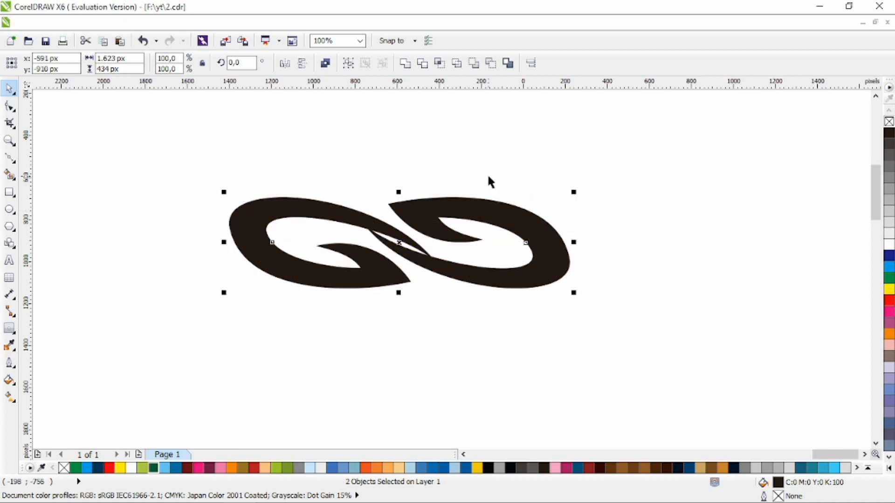
{"action": "left_click", "coordinate": [391, 150]}
Reshape the left hook's tapered arm by moving its tip and bending both of its edges.
{"action": "left_click", "coordinate": [9, 106]}
{"action": "left_click", "coordinate": [347, 216]}
{"action": "left_click_drag", "start_coordinate": [435, 262], "coordinate": [435, 260]}
{"action": "left_click_drag", "start_coordinate": [385, 219], "coordinate": [336, 174]}
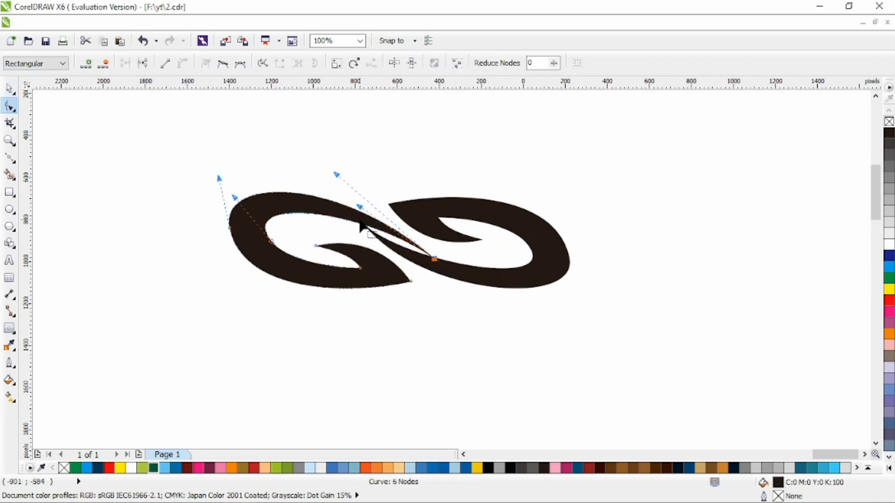
{"action": "left_click_drag", "start_coordinate": [359, 206], "coordinate": [354, 225]}
Reshape the right hook's tapered arm to blend into the left one, adding a node on its underside and adjusting handles.
{"action": "left_click", "coordinate": [424, 271]}
{"action": "left_click_drag", "start_coordinate": [404, 267], "coordinate": [430, 252]}
{"action": "left_click_drag", "start_coordinate": [411, 295], "coordinate": [407, 236]}
{"action": "double_click", "coordinate": [507, 282]}
{"action": "left_click_drag", "start_coordinate": [508, 282], "coordinate": [449, 268]}
{"action": "left_click_drag", "start_coordinate": [394, 254], "coordinate": [407, 248]}
{"action": "left_click_drag", "start_coordinate": [407, 236], "coordinate": [405, 228]}
{"action": "left_click_drag", "start_coordinate": [354, 225], "coordinate": [400, 245]}
{"action": "left_click_drag", "start_coordinate": [449, 269], "coordinate": [489, 260]}
{"action": "left_click", "coordinate": [495, 264]}
Extend the left hook's arm tip and adjust its handles for a smooth join with the right hook.
{"action": "left_click", "coordinate": [396, 242]}
{"action": "left_click_drag", "start_coordinate": [433, 255], "coordinate": [440, 255]}
{"action": "left_click_drag", "start_coordinate": [366, 213], "coordinate": [368, 221]}
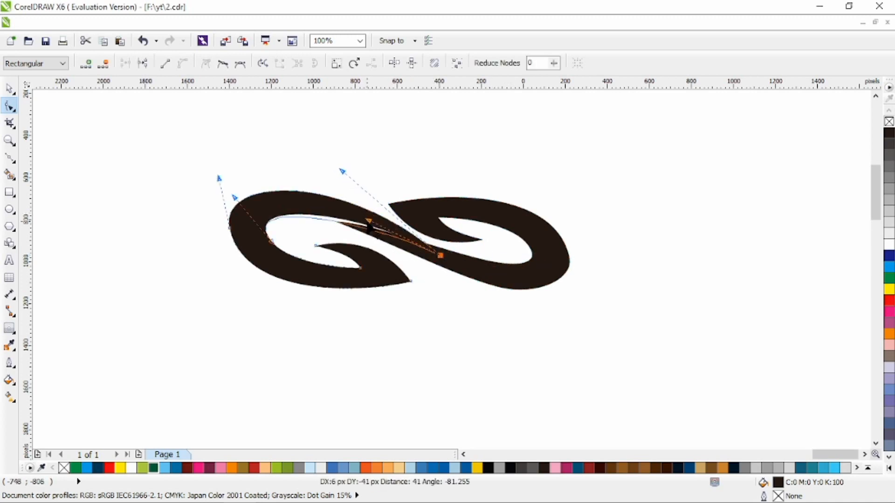
{"action": "left_click_drag", "start_coordinate": [342, 172], "coordinate": [320, 176]}
Skew the two hook shapes together slightly in the vertical direction.
{"action": "key", "text": "space"}
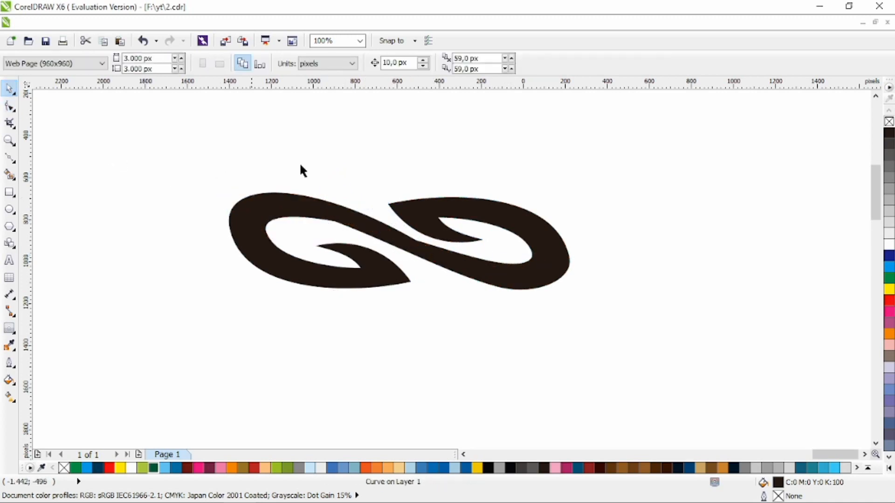
{"action": "left_click", "coordinate": [510, 285], "text": "shift"}
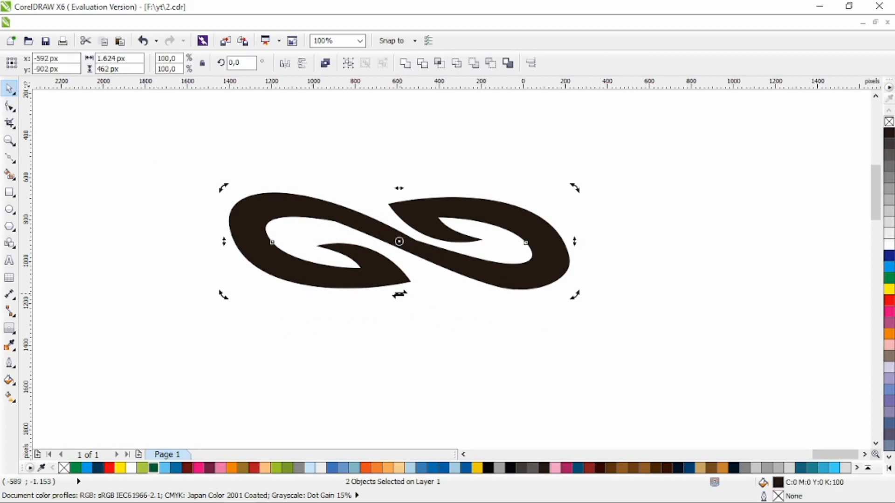
{"action": "left_click", "coordinate": [627, 251]}
Fill the left hook dark blue (C100 M81 Y54 K20) and apply a linear gradient from it to pink.
{"action": "left_click", "coordinate": [264, 261]}
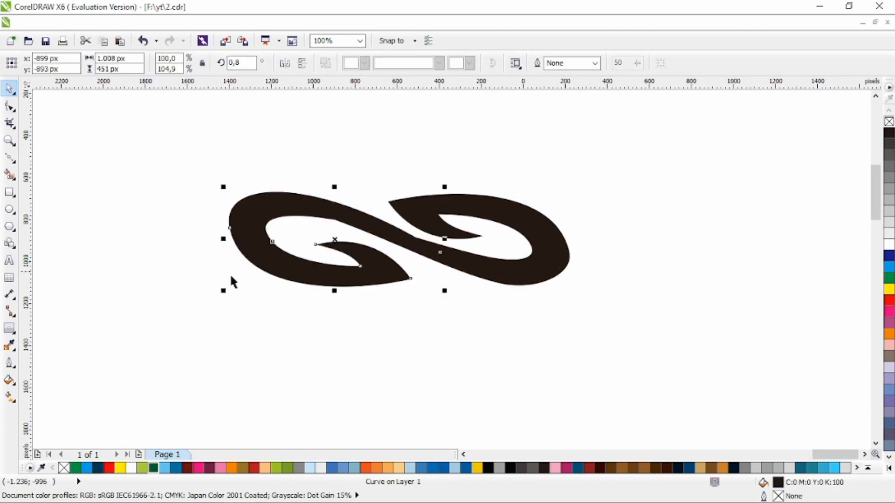
{"action": "left_click", "coordinate": [97, 468]}
{"action": "key", "text": "g"}
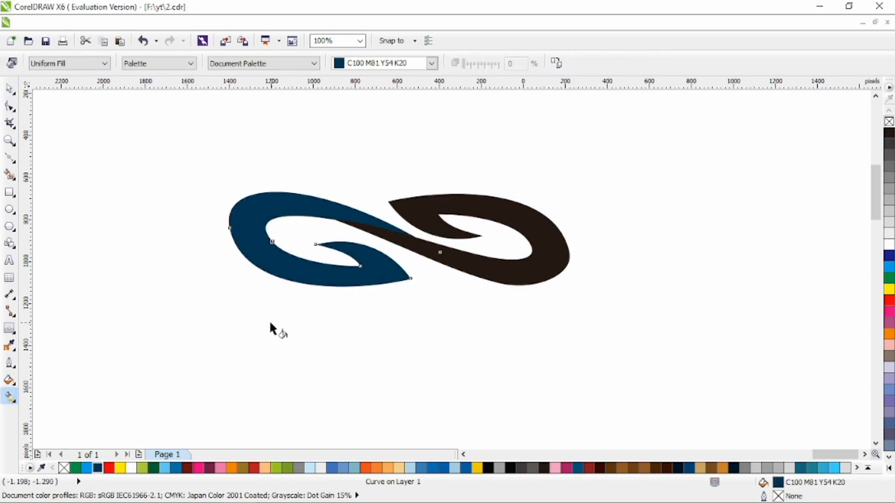
{"action": "left_click_drag", "start_coordinate": [241, 195], "coordinate": [413, 272]}
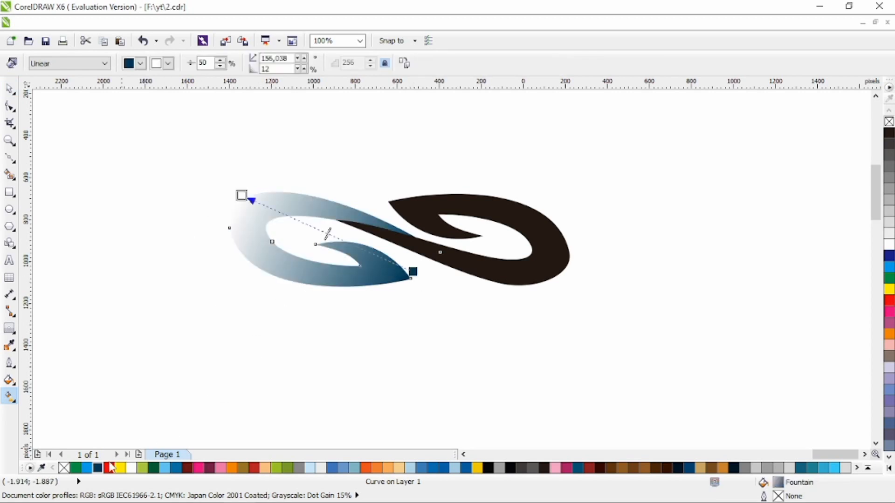
{"action": "left_click", "coordinate": [198, 467]}
Redirect the left hook's linear gradient diagonally, with dark blue at its lower left and pink at its upper right.
{"action": "left_click_drag", "start_coordinate": [243, 280], "coordinate": [366, 203]}
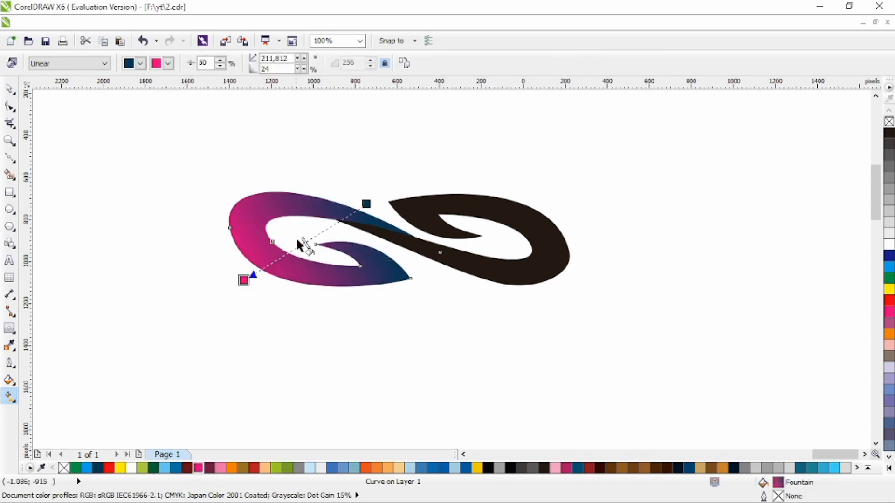
{"action": "left_click_drag", "start_coordinate": [295, 300], "coordinate": [350, 214]}
{"action": "left_click_drag", "start_coordinate": [248, 267], "coordinate": [335, 192]}
{"action": "left_click_drag", "start_coordinate": [334, 301], "coordinate": [311, 217]}
{"action": "left_click_drag", "start_coordinate": [263, 301], "coordinate": [330, 215]}
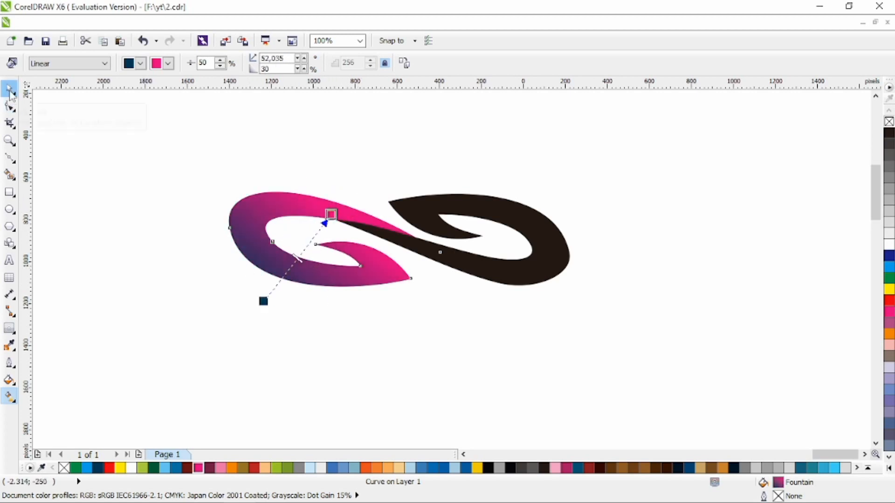
{"action": "left_click_drag", "start_coordinate": [233, 274], "coordinate": [334, 188]}
{"action": "left_click", "coordinate": [10, 91]}
{"action": "left_click", "coordinate": [196, 156]}
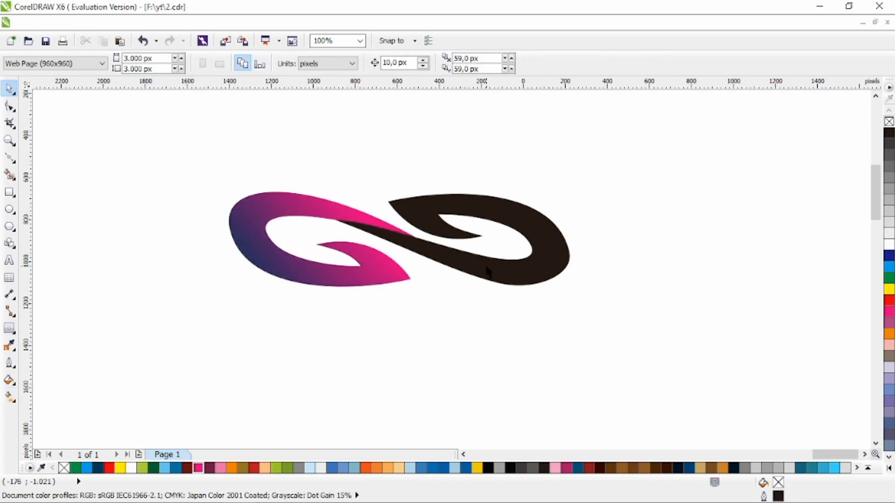
Fill the right hook dark red and apply a diagonal linear gradient from dark red at its lower left to bright red at its upper right.
{"action": "left_click", "coordinate": [488, 270]}
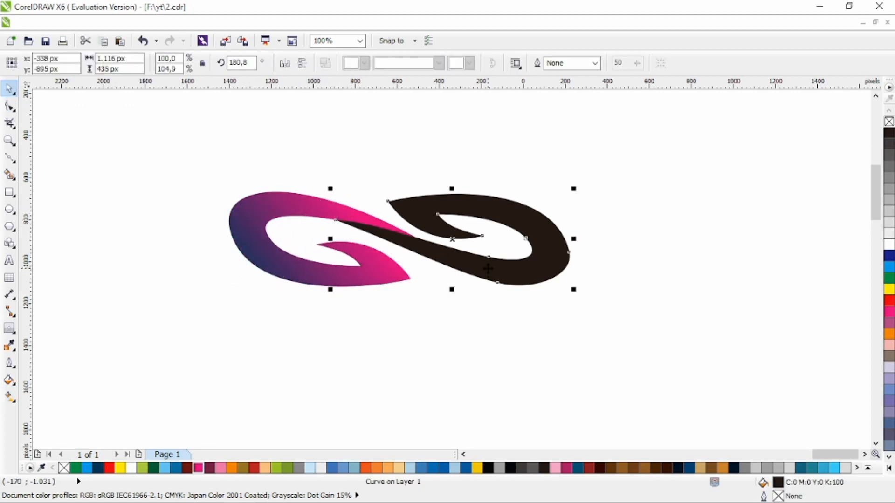
{"action": "left_click", "coordinate": [186, 468]}
{"action": "left_click", "coordinate": [9, 397]}
{"action": "left_click_drag", "start_coordinate": [424, 240], "coordinate": [519, 193]}
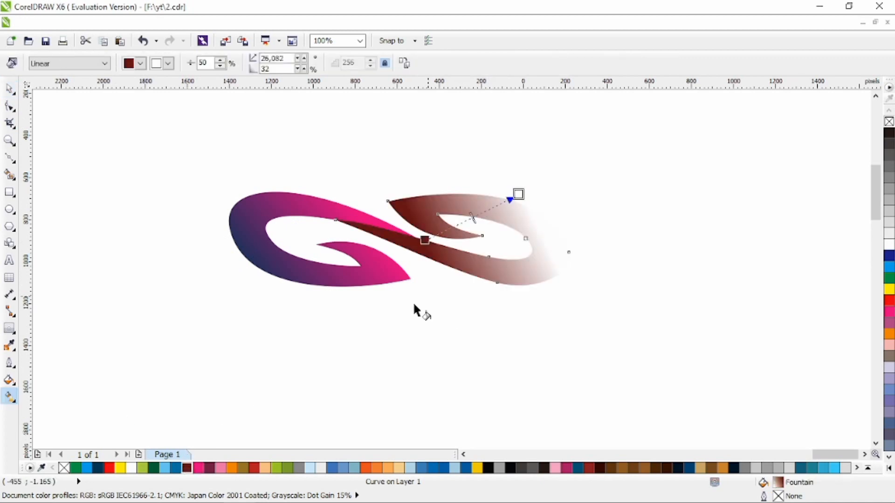
{"action": "left_click", "coordinate": [108, 468]}
{"action": "left_click_drag", "start_coordinate": [439, 264], "coordinate": [485, 180]}
{"action": "left_click_drag", "start_coordinate": [458, 275], "coordinate": [514, 192]}
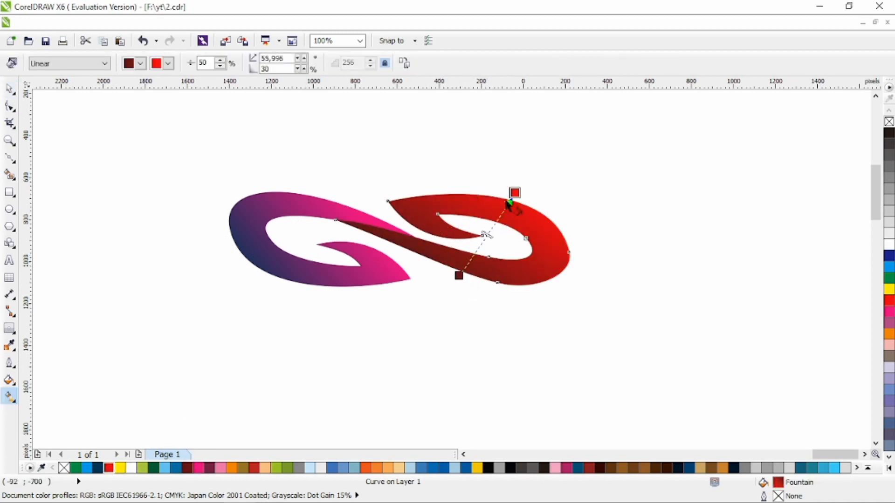
Add a node on the upper outer curve of the left hook.
{"action": "left_click", "coordinate": [10, 105]}
{"action": "left_click", "coordinate": [343, 240]}
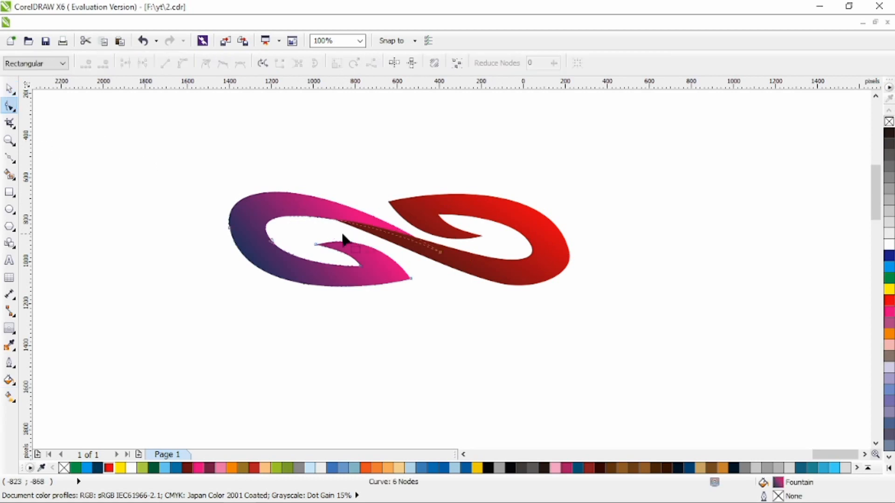
{"action": "double_click", "coordinate": [262, 198]}
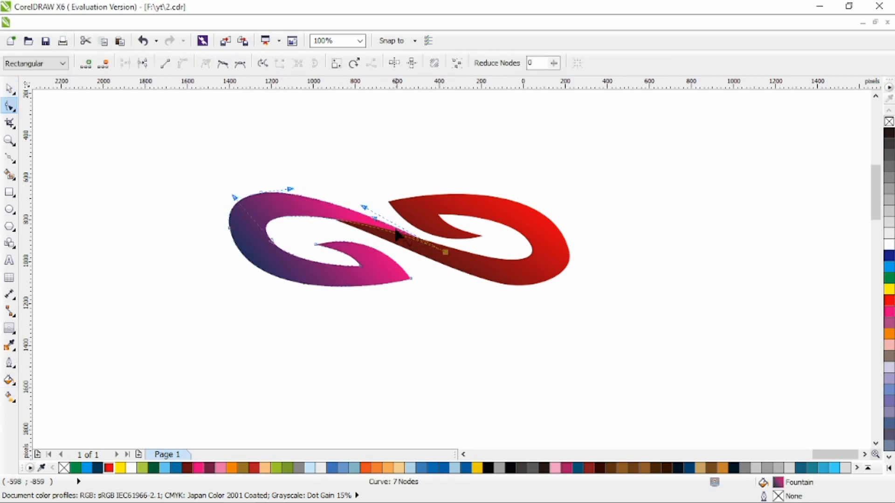
{"action": "left_click", "coordinate": [9, 87]}
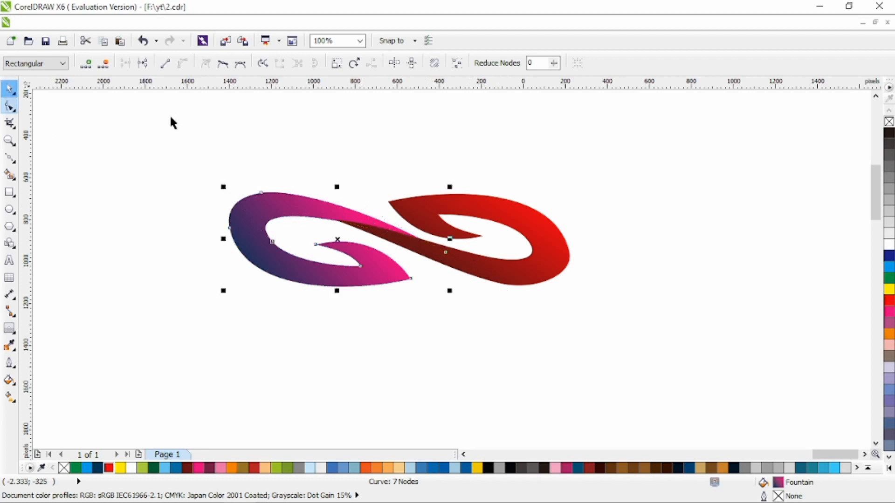
{"action": "left_click", "coordinate": [585, 176]}
Narrow both hooks together horizontally to about 1,200 px wide, keeping their height.
{"action": "left_click_drag", "start_coordinate": [627, 146], "coordinate": [184, 363]}
{"action": "left_click_drag", "start_coordinate": [575, 239], "coordinate": [531, 239]}
{"action": "left_click", "coordinate": [582, 241]}
Replace each hook's outermost side node with nodes on its neighbouring outer curves to reshape the rounded ends.
{"action": "left_click", "coordinate": [522, 247]}
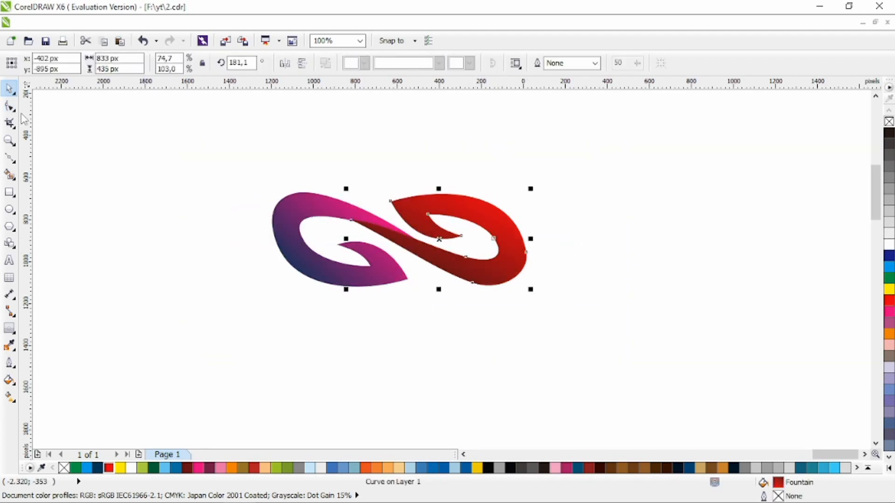
{"action": "key", "text": "F10"}
{"action": "double_click", "coordinate": [489, 204]}
{"action": "double_click", "coordinate": [526, 252]}
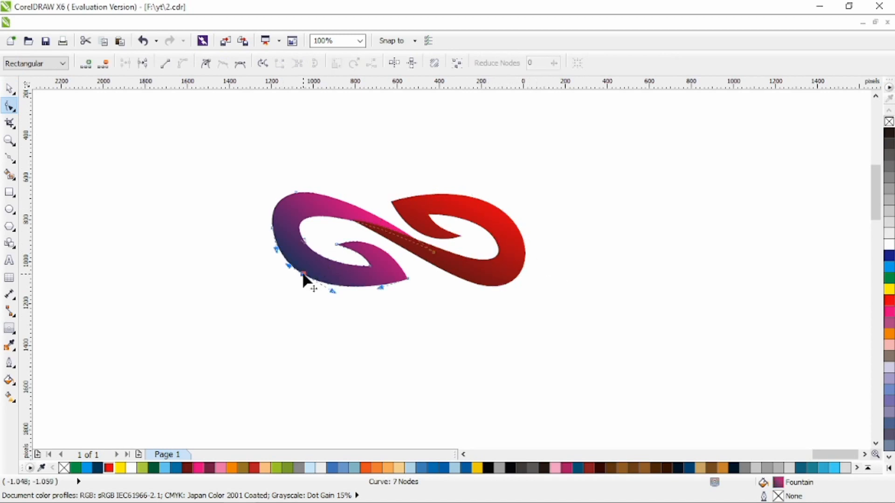
{"action": "double_click", "coordinate": [272, 229]}
Scale both hooks up slightly and proportionally about their common centre.
{"action": "left_click", "coordinate": [9, 92]}
{"action": "left_click_drag", "start_coordinate": [237, 158], "coordinate": [537, 328]}
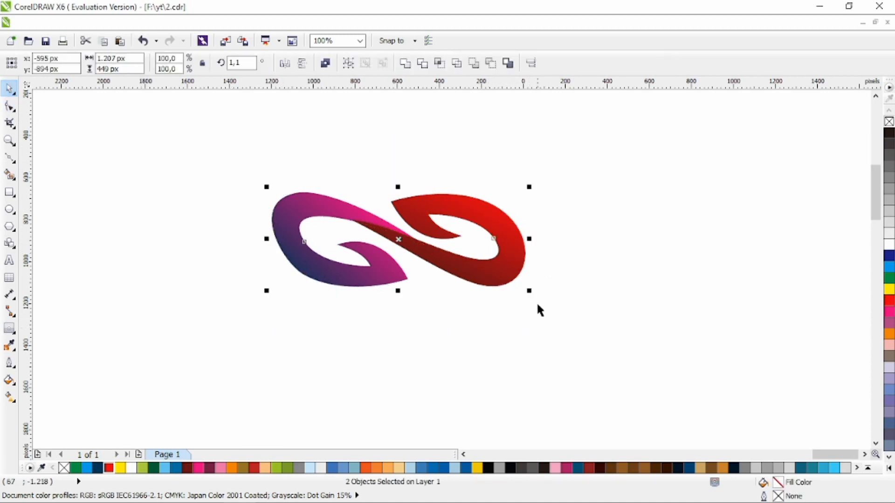
{"action": "left_click_drag", "start_coordinate": [529, 290], "coordinate": [549, 298]}
{"action": "left_click", "coordinate": [590, 301]}
Draw a small closed three-node shape at the left hook's inner tip and remove its uppermost node.
{"action": "left_click", "coordinate": [9, 158]}
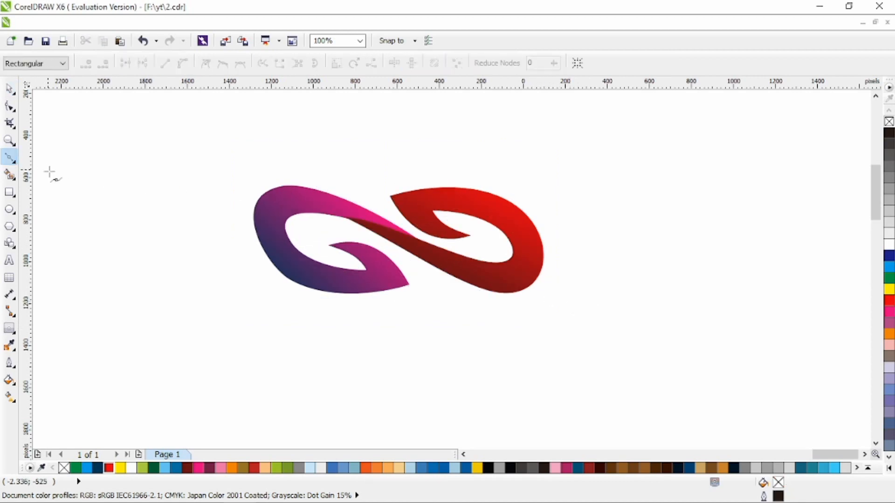
{"action": "scroll", "coordinate": [340, 240], "scroll_direction": "up", "scroll_amount": 2}
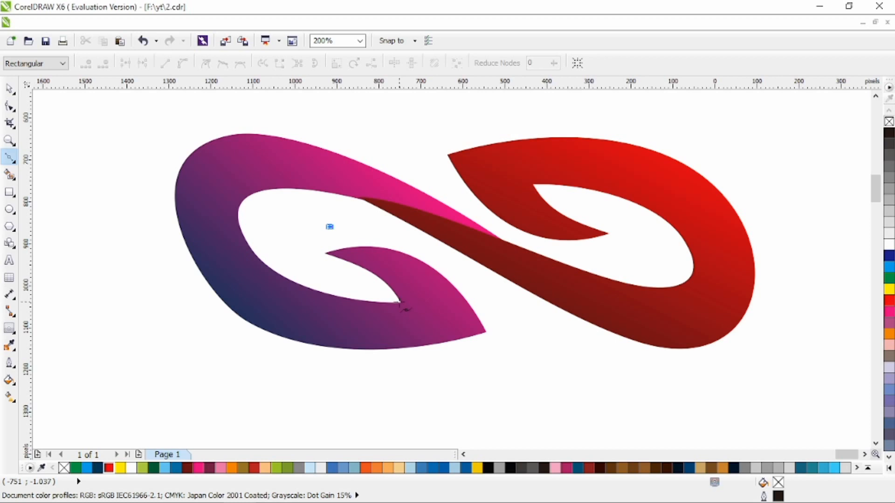
{"action": "left_click", "coordinate": [399, 302]}
{"action": "left_click", "coordinate": [300, 254]}
{"action": "left_click", "coordinate": [330, 227]}
{"action": "key", "text": "F10"}
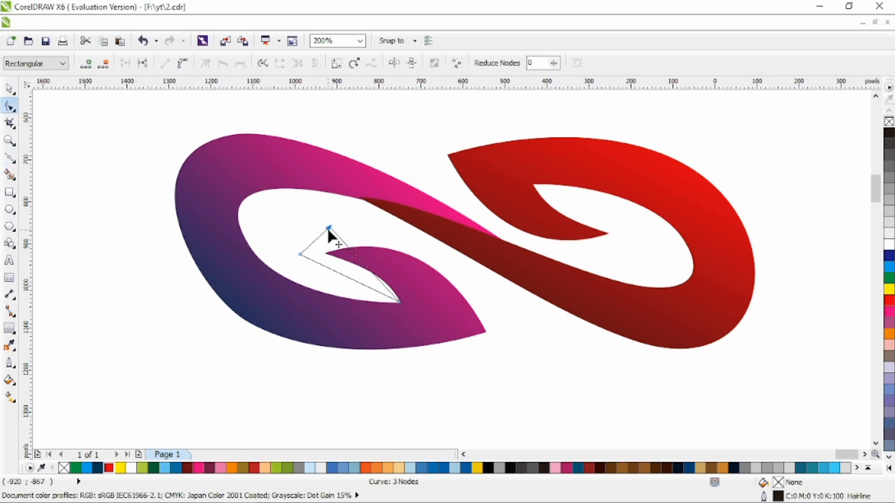
{"action": "double_click", "coordinate": [329, 228]}
{"action": "left_click_drag", "start_coordinate": [300, 254], "coordinate": [308, 260]}
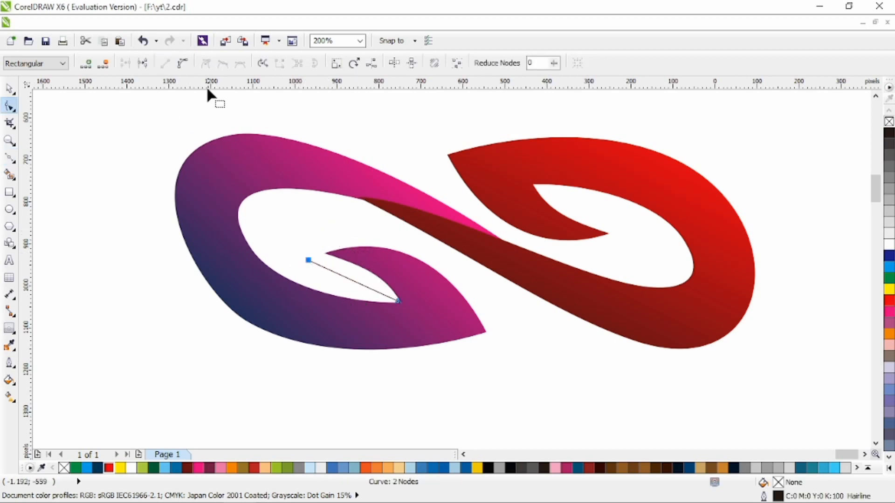
Bend the small shape's upper edge into an arc across the left hook's inner tip and align its end nodes with the hook.
{"action": "left_click_drag", "start_coordinate": [362, 284], "coordinate": [370, 257]}
{"action": "scroll", "coordinate": [363, 259], "scroll_direction": "up", "scroll_amount": 1}
{"action": "left_click_drag", "start_coordinate": [254, 262], "coordinate": [251, 260]}
{"action": "left_click_drag", "start_coordinate": [436, 345], "coordinate": [438, 345]}
{"action": "left_click_drag", "start_coordinate": [397, 228], "coordinate": [415, 214]}
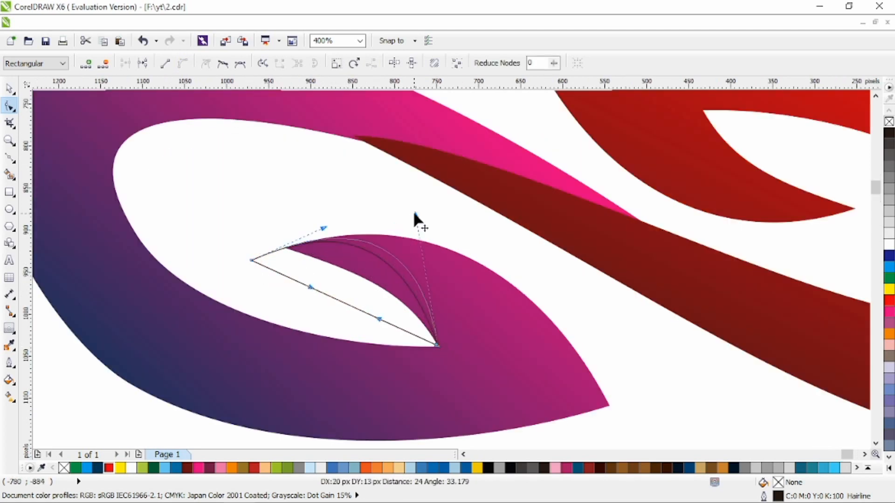
{"action": "left_click_drag", "start_coordinate": [323, 228], "coordinate": [316, 220]}
{"action": "scroll", "coordinate": [364, 294], "scroll_direction": "down", "scroll_amount": 1}
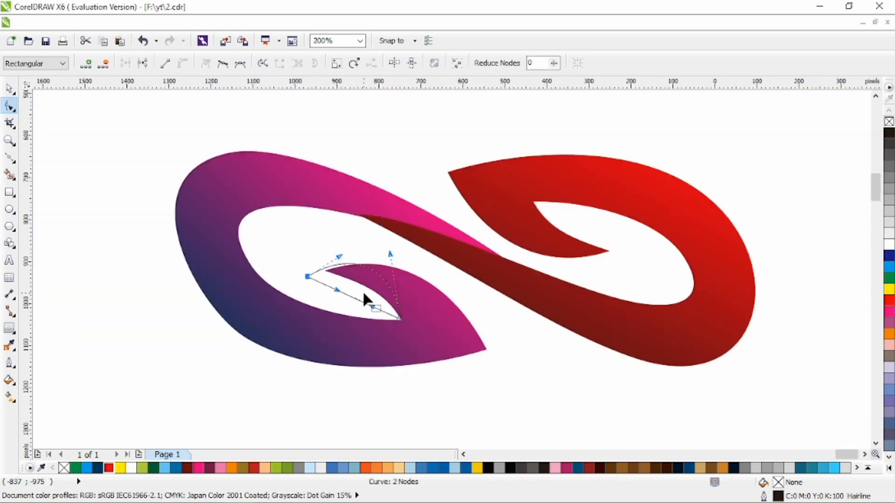
Place a copy of the arc shape on the right hook's inner tip, mirrored horizontally and vertically, and align it with the tip.
{"action": "left_click", "coordinate": [12, 90]}
{"action": "left_click_drag", "start_coordinate": [379, 286], "coordinate": [600, 237]}
{"action": "right_click", "coordinate": [583, 156]}
{"action": "left_click", "coordinate": [302, 63]}
{"action": "left_click", "coordinate": [285, 63]}
{"action": "scroll", "coordinate": [597, 223], "scroll_direction": "up", "scroll_amount": 1}
{"action": "mouse_move", "coordinate": [508, 181]}
{"action": "left_mouse_down"}
{"action": "mouse_move", "coordinate": [517, 220]}
{"action": "mouse_move", "coordinate": [499, 194]}
{"action": "mouse_move", "coordinate": [507, 198]}
{"action": "left_mouse_up"}
{"action": "scroll", "coordinate": [515, 206], "scroll_direction": "up", "scroll_amount": 1}
{"action": "scroll", "coordinate": [502, 209], "scroll_direction": "down", "scroll_amount": 2}
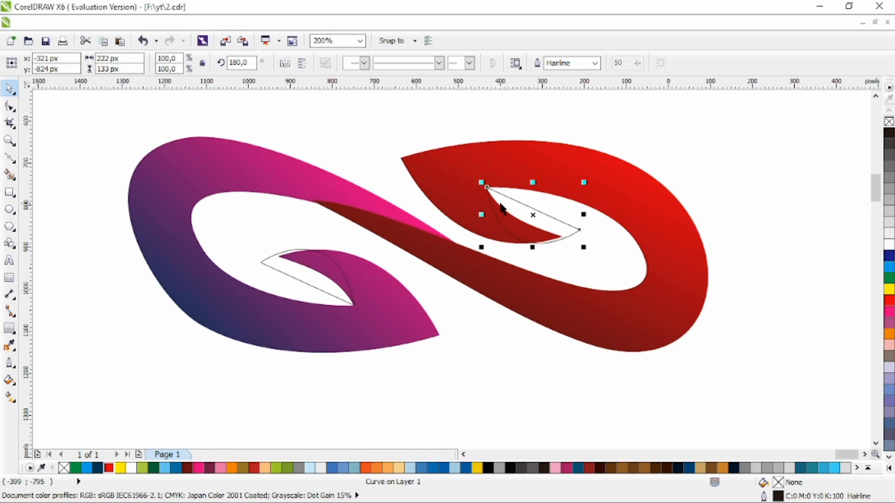
Intersect the mirrored arc shape with the right hook and fill the resulting piece dark red.
{"action": "left_click", "coordinate": [512, 151], "text": "shift"}
{"action": "left_click", "coordinate": [440, 63]}
{"action": "left_click", "coordinate": [186, 468]}
Intersect the arc shape with the left hook and fill the resulting piece dark plum (C58 M100 Y58 K24).
{"action": "left_click", "coordinate": [290, 276]}
{"action": "left_click", "coordinate": [339, 261], "text": "shift"}
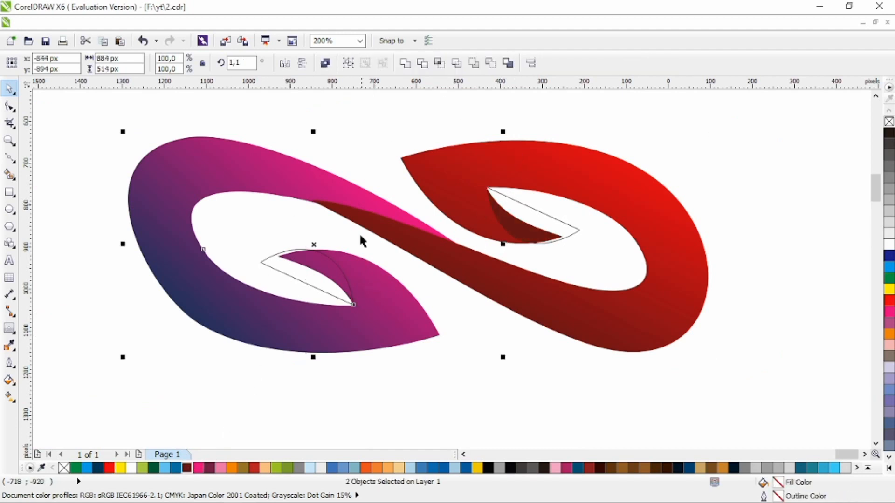
{"action": "left_click", "coordinate": [440, 63]}
{"action": "left_click", "coordinate": [209, 468]}
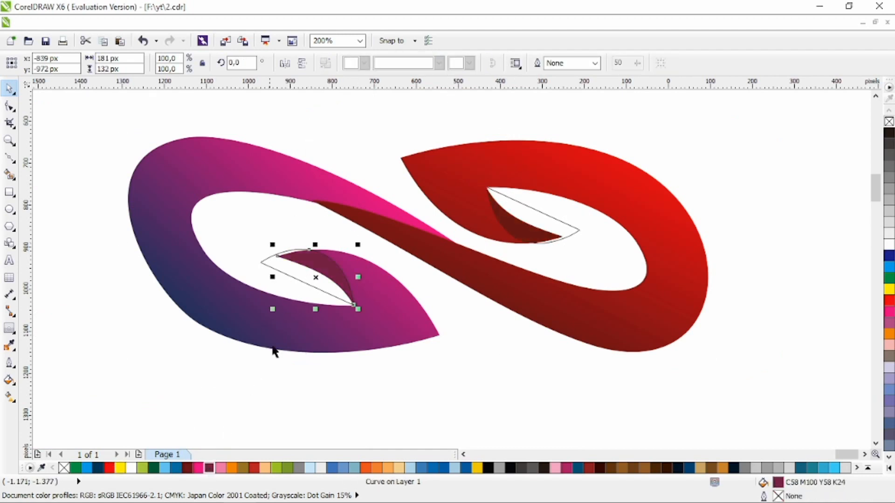
Delete the two arc-shaped helper outlines at the hooks' inner tips.
{"action": "left_click", "coordinate": [305, 283]}
{"action": "key", "text": "Delete"}
{"action": "left_click", "coordinate": [559, 221]}
{"action": "key", "text": "Delete"}
{"action": "scroll", "coordinate": [551, 181], "scroll_direction": "down", "scroll_amount": 1}
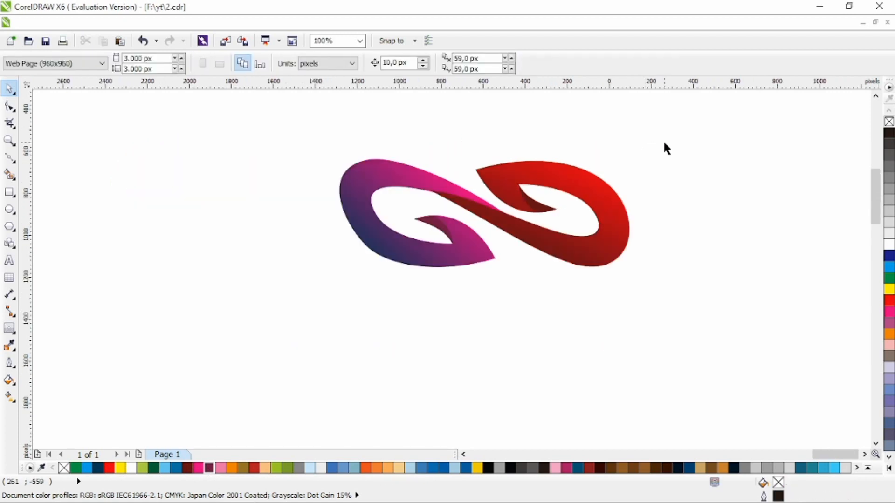
Create an unfilled copy of the left hook with a black hairline outline and add a node on its outer left edge.
{"action": "left_click", "coordinate": [365, 182]}
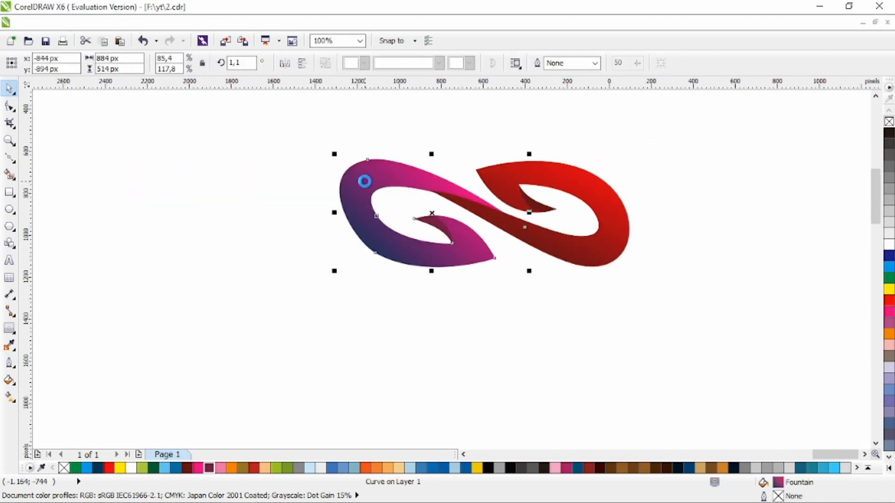
{"action": "right_click", "coordinate": [889, 133]}
{"action": "key", "text": "F10"}
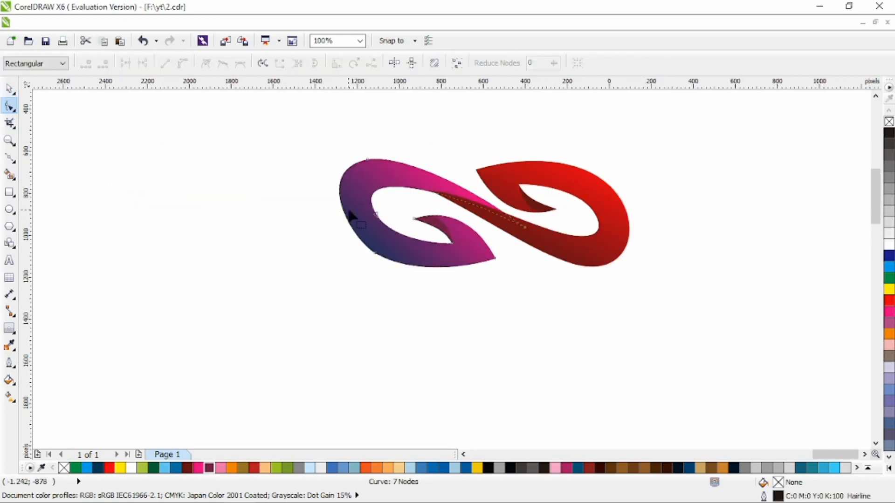
{"action": "double_click", "coordinate": [341, 187]}
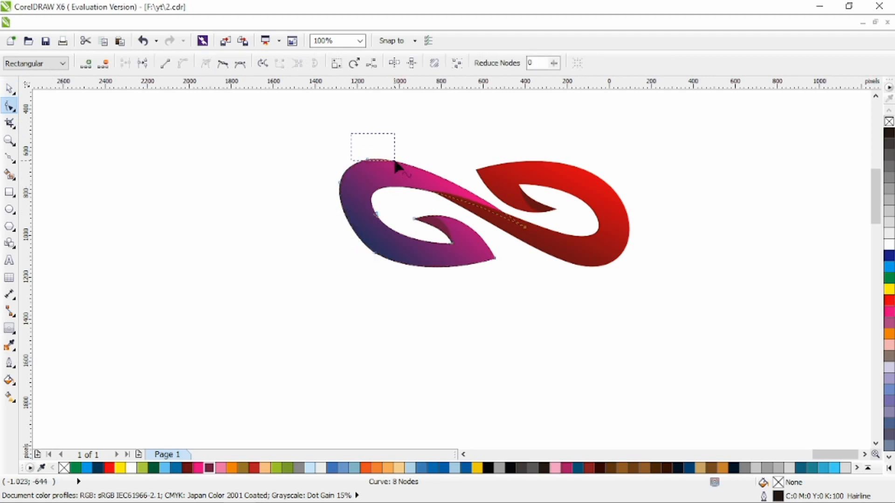
Delete the upper arm nodes of the left outline copy and curve its inner edge so it covers only the hook's lower band.
{"action": "left_click_drag", "start_coordinate": [394, 163], "coordinate": [395, 163]}
{"action": "key", "text": "Delete"}
{"action": "key", "text": "Delete"}
{"action": "left_click_drag", "start_coordinate": [318, 156], "coordinate": [354, 236]}
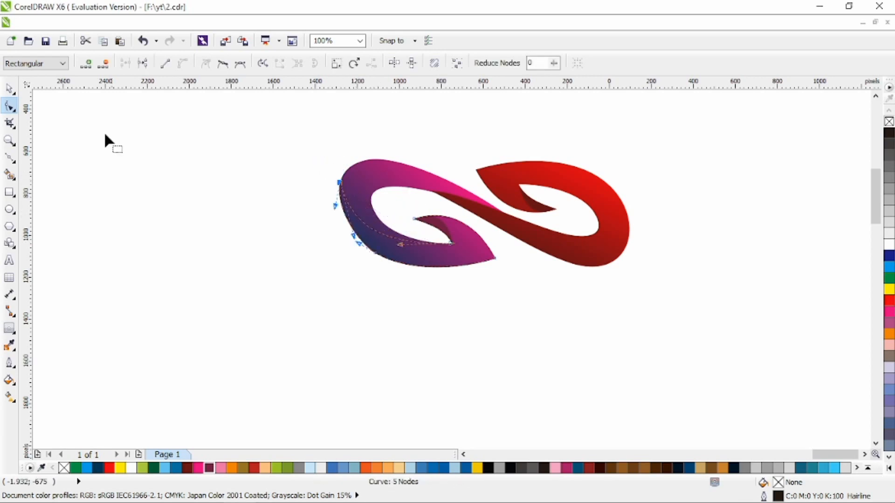
{"action": "left_click", "coordinate": [8, 92]}
Create an unfilled, black-outlined copy of the right hook, add a node on its outer right edge and make all nodes cusps.
{"action": "left_click", "coordinate": [501, 178]}
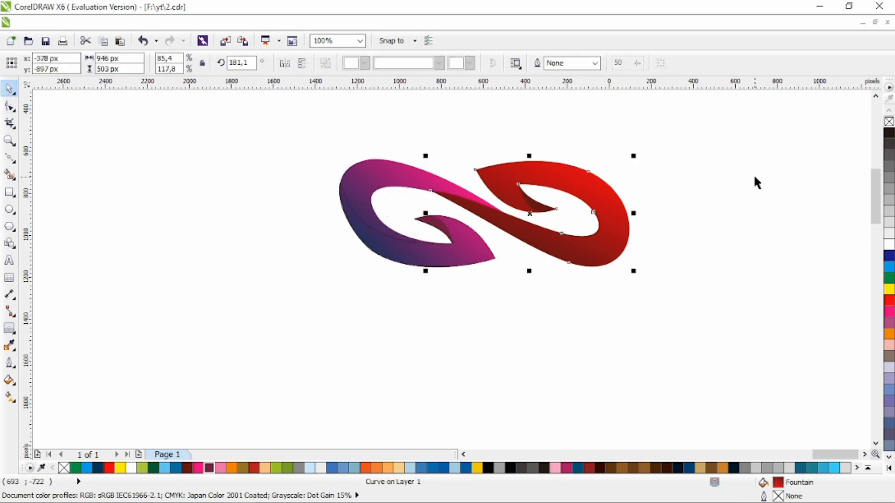
{"action": "right_click", "coordinate": [889, 132]}
{"action": "key", "text": "F10"}
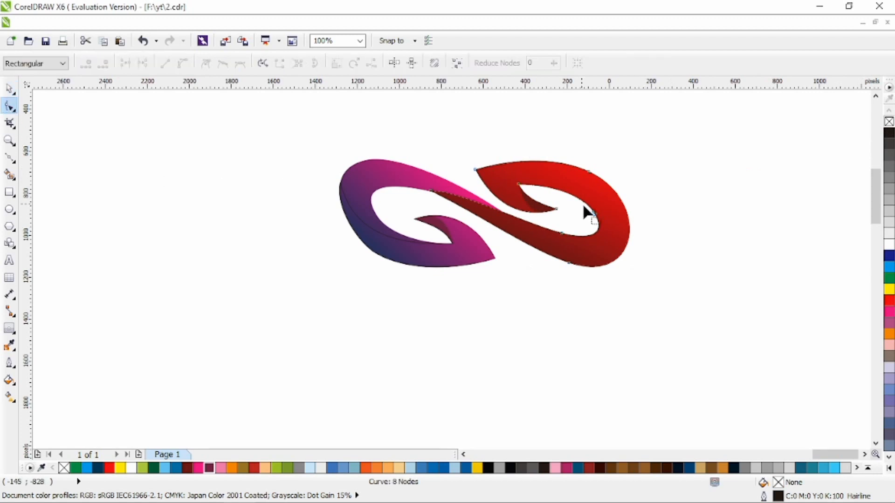
{"action": "left_click", "coordinate": [206, 64]}
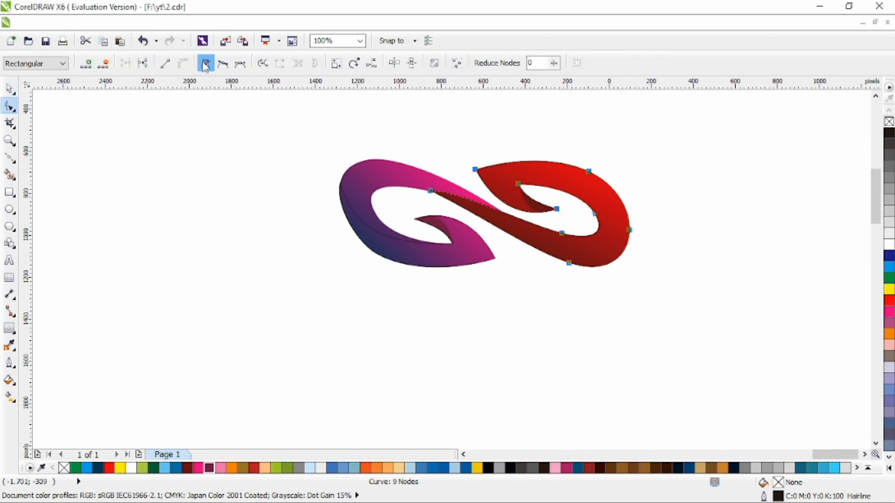
Delete the lower arm nodes of the right outline copy and bend its inner edge so it covers only the hook's upper band.
{"action": "left_click_drag", "start_coordinate": [435, 205], "coordinate": [426, 187]}
{"action": "key", "text": "Delete"}
{"action": "left_click_drag", "start_coordinate": [546, 279], "coordinate": [580, 228]}
{"action": "key", "text": "Delete"}
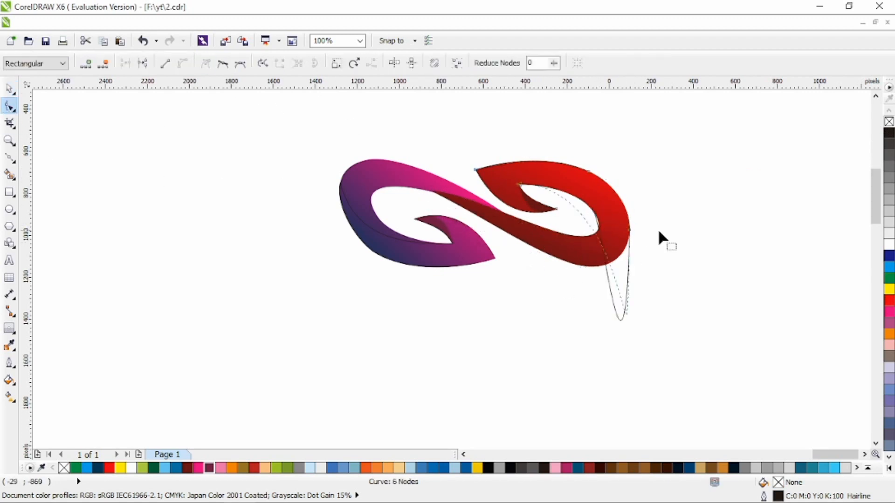
{"action": "key", "text": "Delete"}
{"action": "left_click_drag", "start_coordinate": [625, 446], "coordinate": [552, 178]}
{"action": "left_click_drag", "start_coordinate": [614, 198], "coordinate": [619, 180]}
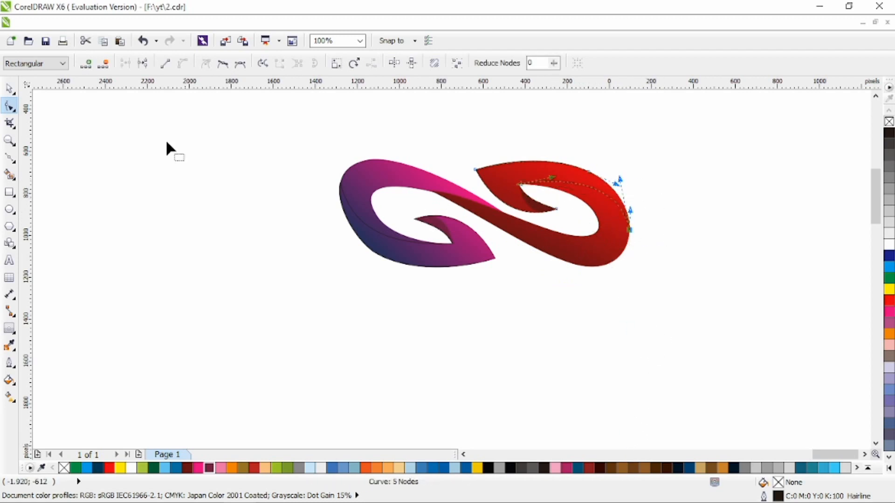
{"action": "key", "text": "space"}
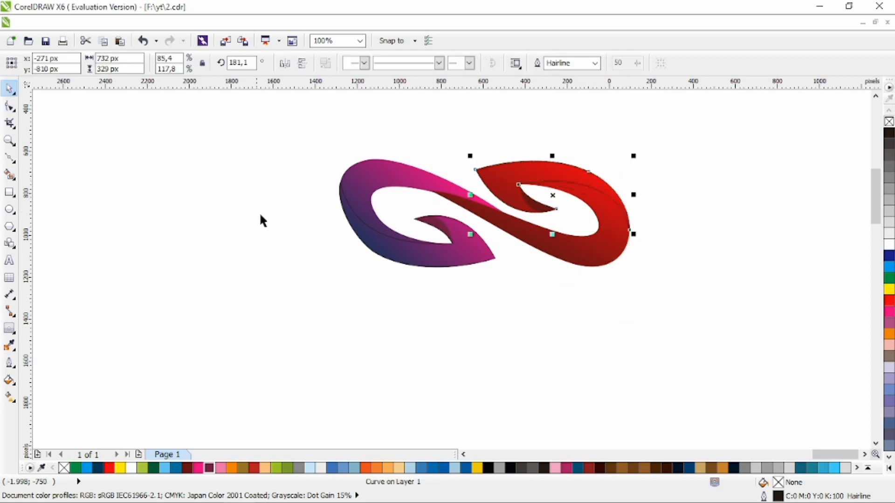
Fill the right hook's upper band with a linear gradient from red to yellow running rightward, and remove its outline.
{"action": "left_click", "coordinate": [107, 469]}
{"action": "left_click", "coordinate": [11, 397]}
{"action": "right_click", "coordinate": [64, 468]}
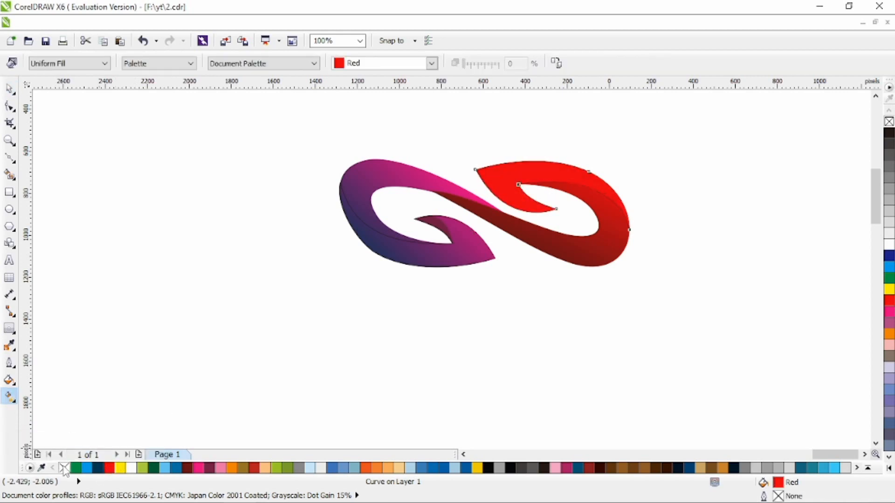
{"action": "left_click_drag", "start_coordinate": [468, 145], "coordinate": [654, 139]}
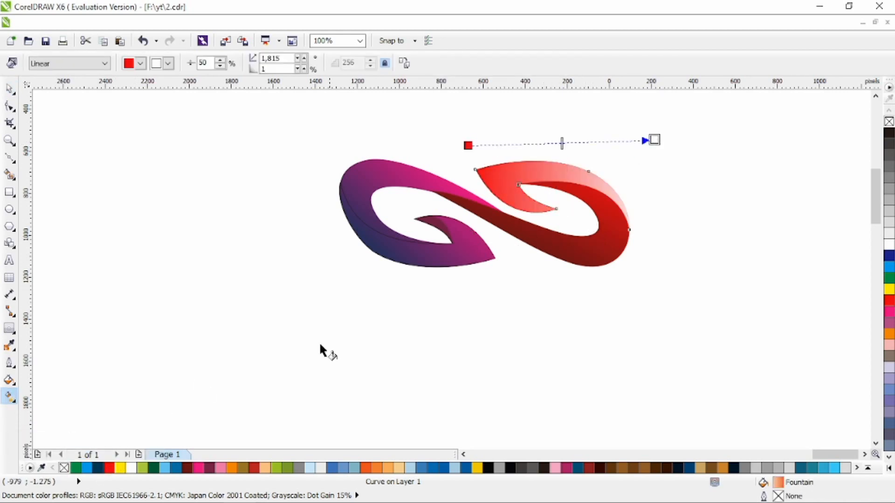
{"action": "left_click", "coordinate": [119, 468]}
{"action": "left_click_drag", "start_coordinate": [551, 216], "coordinate": [744, 182]}
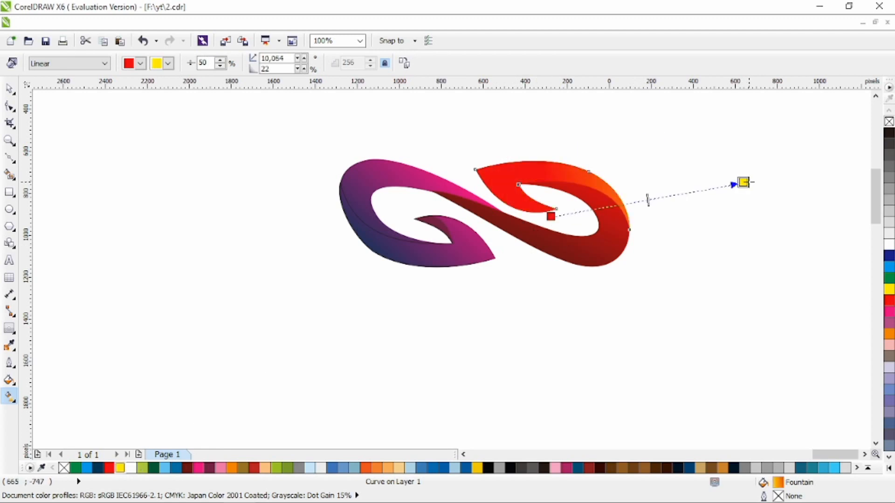
Remove the outline of the left hook's lower band and apply a linear gradient from dark plum to magenta at its outer left side.
{"action": "left_click", "coordinate": [381, 250]}
{"action": "left_click", "coordinate": [198, 468]}
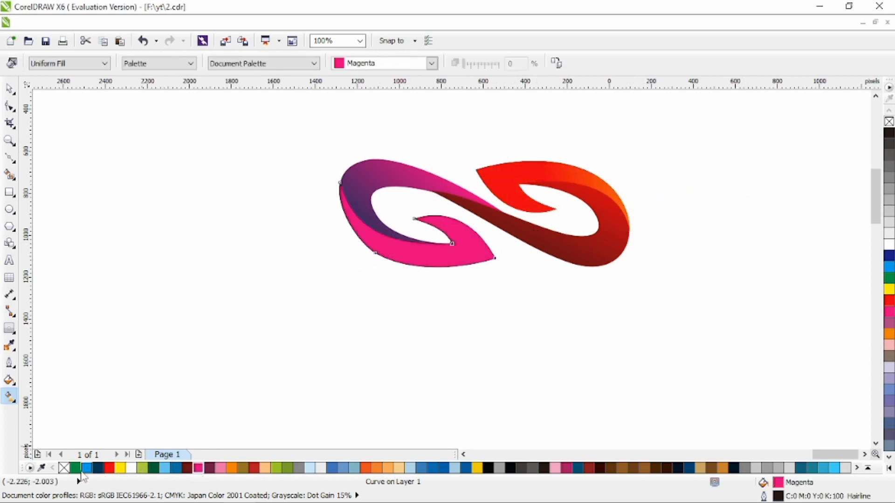
{"action": "right_click", "coordinate": [64, 468]}
{"action": "left_click", "coordinate": [210, 468]}
{"action": "left_click_drag", "start_coordinate": [367, 256], "coordinate": [367, 259]}
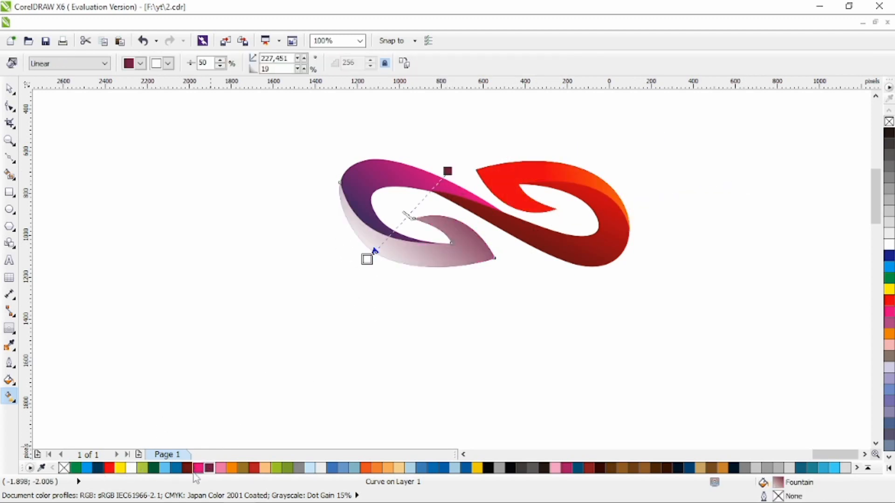
{"action": "left_click", "coordinate": [198, 468]}
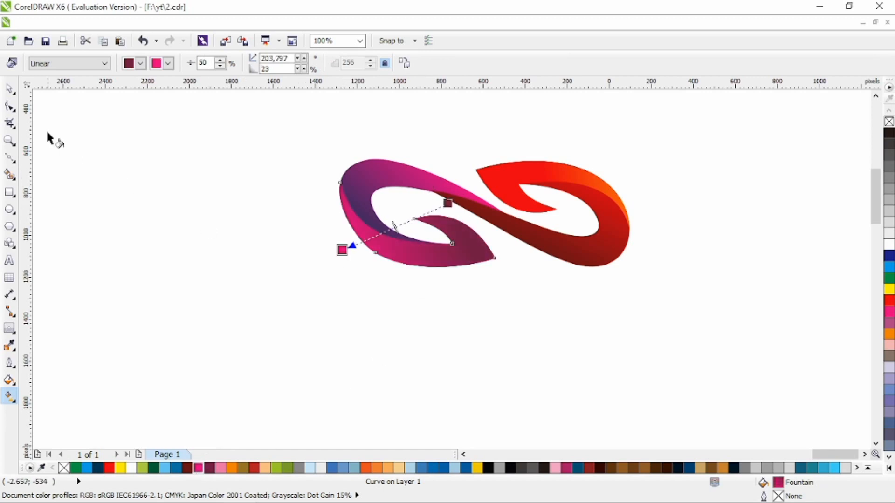
Draw a closed three-node outline over the diagonal crossing, from the left hook's upper edge to the inner edge of the dark red arm.
{"action": "left_click", "coordinate": [548, 207]}
{"action": "key", "text": "space"}
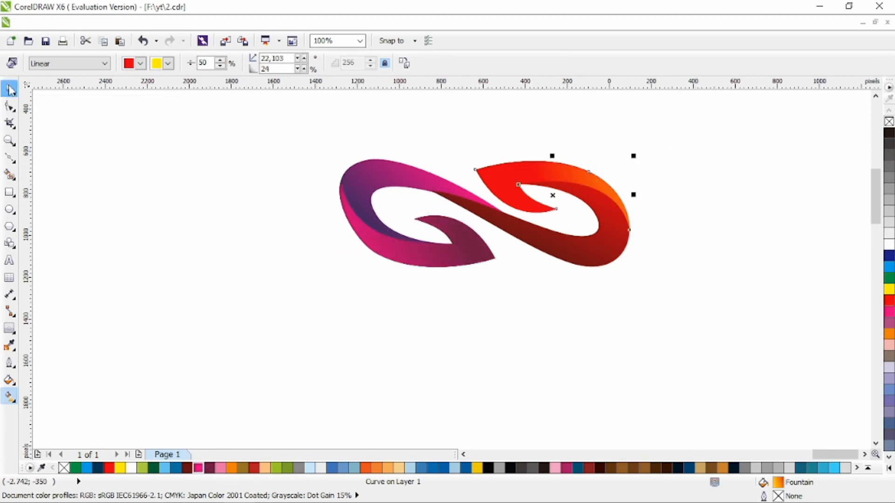
{"action": "left_click", "coordinate": [687, 156]}
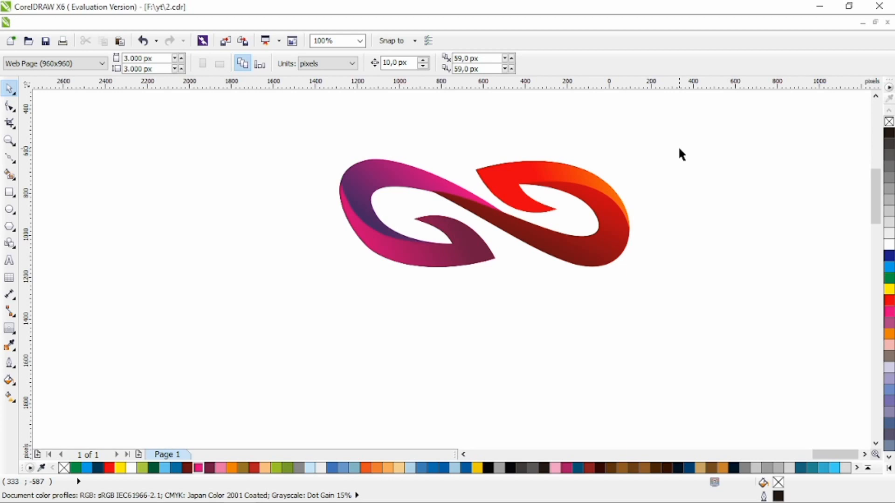
{"action": "left_click", "coordinate": [513, 239]}
{"action": "key", "text": "F10"}
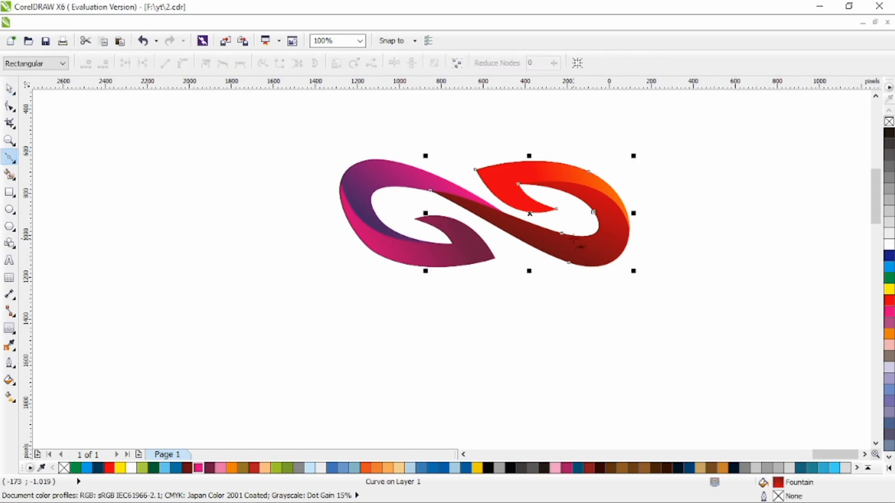
{"action": "left_click", "coordinate": [414, 197]}
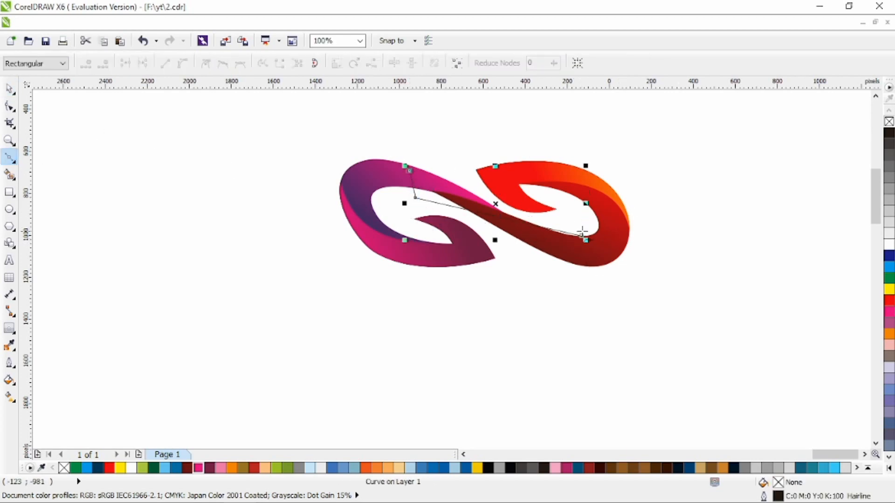
Convert the new outline's lower segment to a curve and bend it slightly downward across the dark red arm.
{"action": "key", "text": "F10"}
{"action": "left_click", "coordinate": [415, 198]}
{"action": "left_click", "coordinate": [183, 65]}
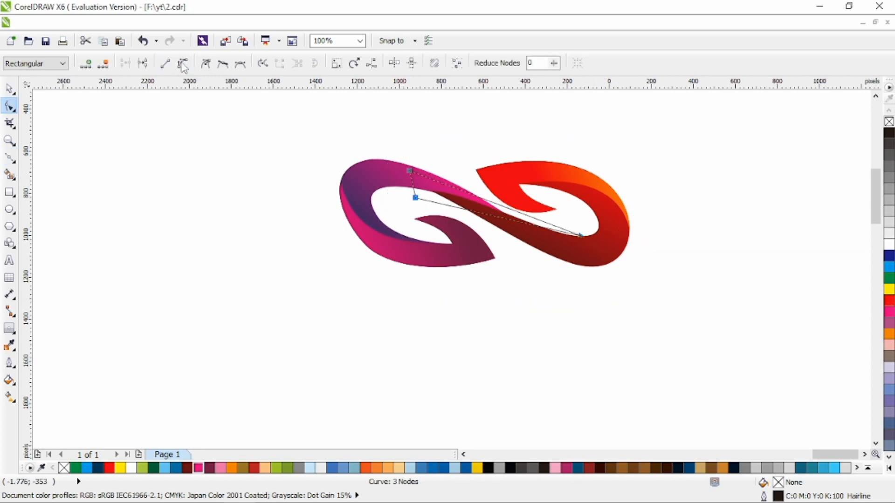
{"action": "left_click_drag", "start_coordinate": [515, 228], "coordinate": [518, 241]}
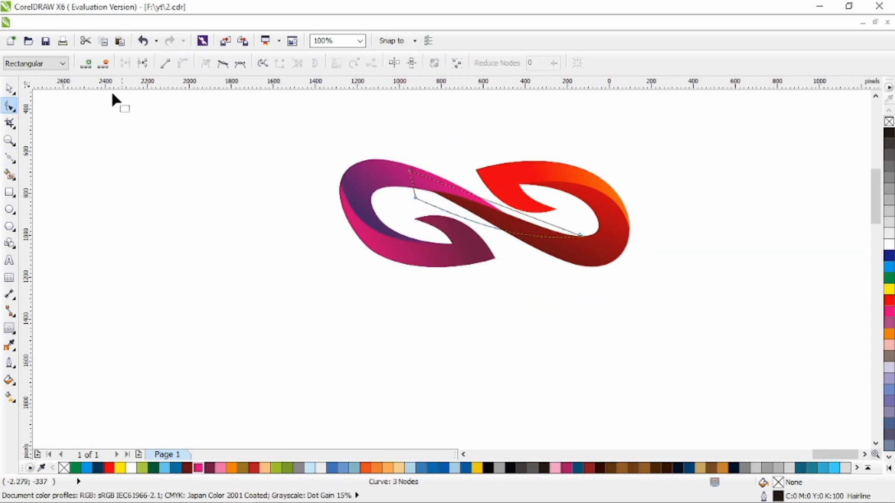
Intersect the outline with the dark red arm, fill the resulting piece with C53 M100 Y100 K41, and remove the drawn outline.
{"action": "left_click", "coordinate": [10, 89]}
{"action": "left_click", "coordinate": [578, 250], "text": "shift"}
{"action": "left_click", "coordinate": [440, 63]}
{"action": "left_click", "coordinate": [188, 467]}
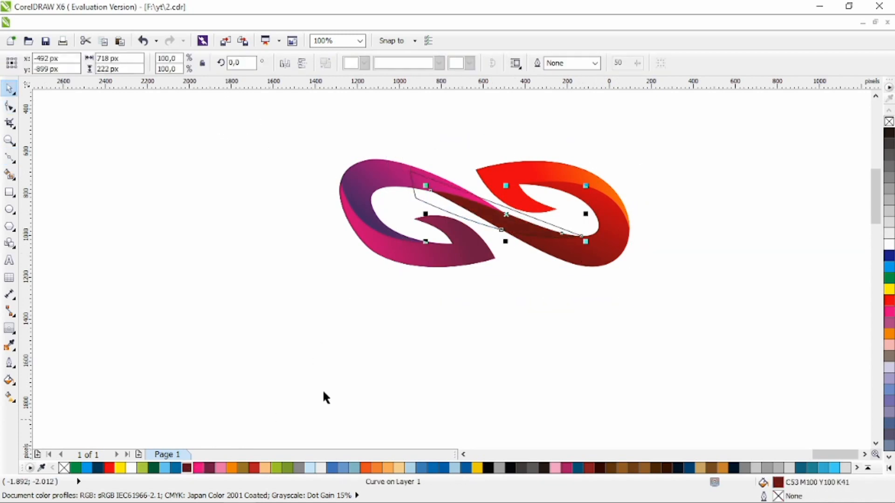
{"action": "left_click", "coordinate": [690, 291]}
{"action": "left_click", "coordinate": [514, 222]}
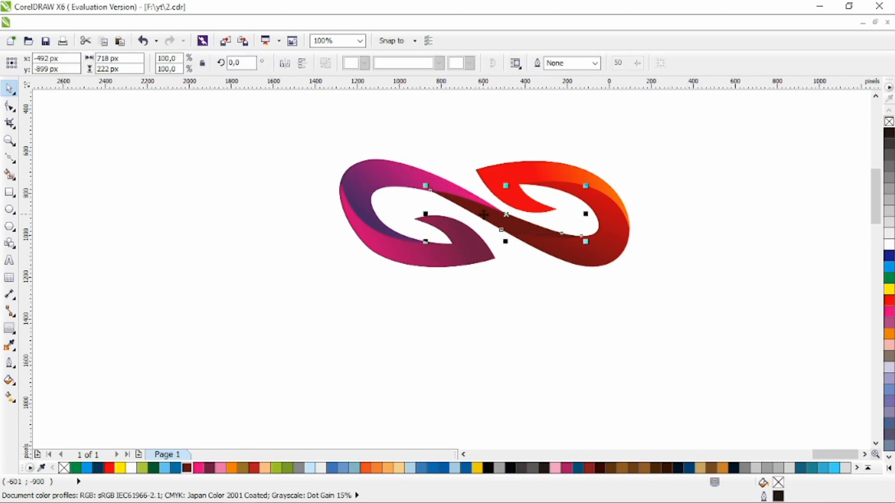
Give the intersected piece a linear gradient running toward its upper-left end, from dark red to C60 M100 Y100 K57.
{"action": "left_click", "coordinate": [9, 397]}
{"action": "left_click_drag", "start_coordinate": [529, 233], "coordinate": [412, 191]}
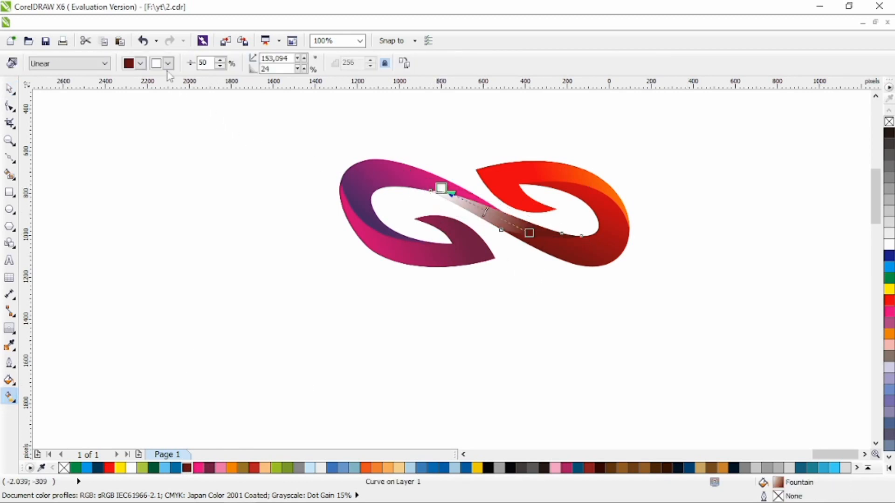
{"action": "left_click", "coordinate": [190, 467]}
{"action": "left_click", "coordinate": [167, 64]}
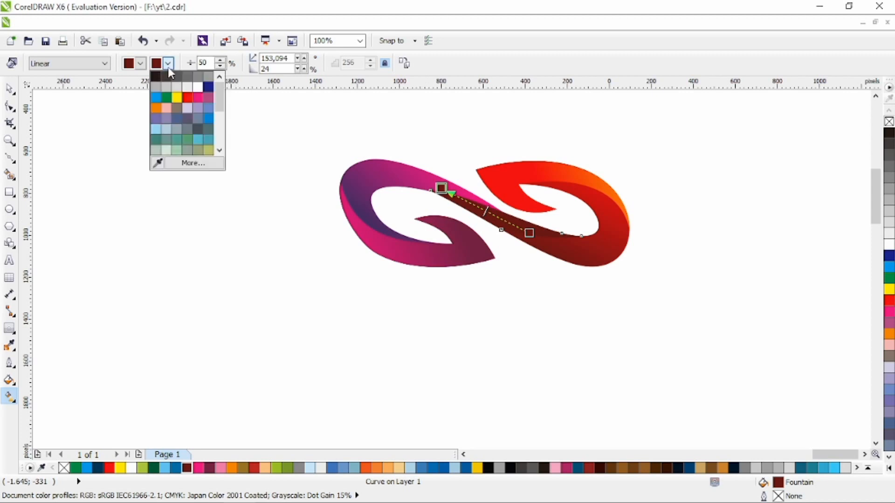
{"action": "left_click", "coordinate": [205, 166]}
{"action": "left_click", "coordinate": [481, 167]}
{"action": "left_click", "coordinate": [547, 305]}
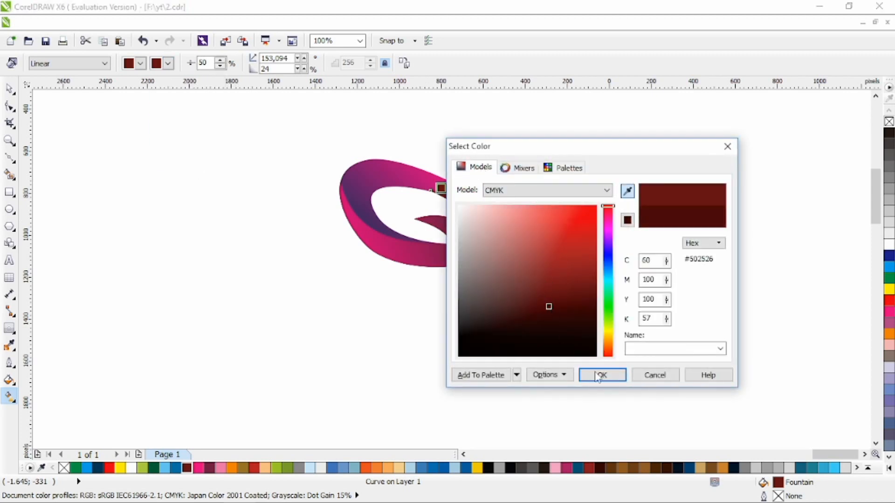
{"action": "left_click", "coordinate": [601, 375]}
{"action": "key", "text": "space"}
{"action": "left_click", "coordinate": [173, 191]}
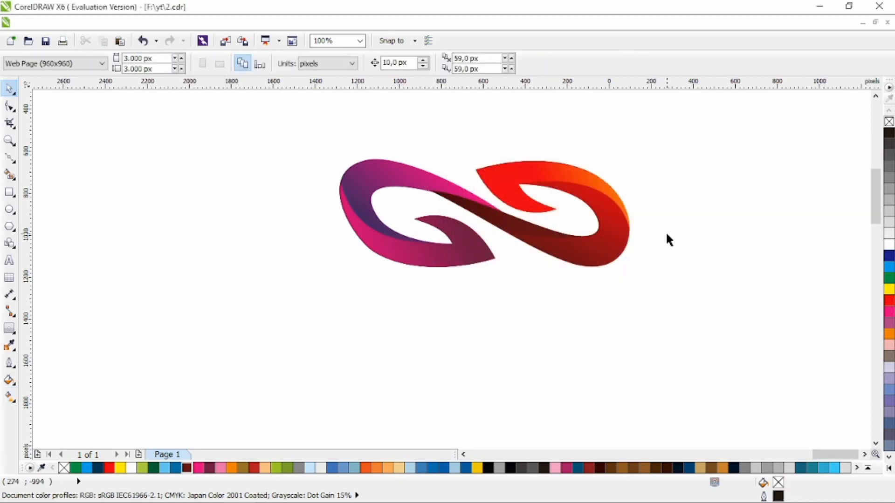
Select all seven logo pieces, move them down and left to about X -920, Y -1016 px, and group them.
{"action": "key", "text": "ctrl+a"}
{"action": "left_click_drag", "start_coordinate": [583, 224], "coordinate": [514, 250]}
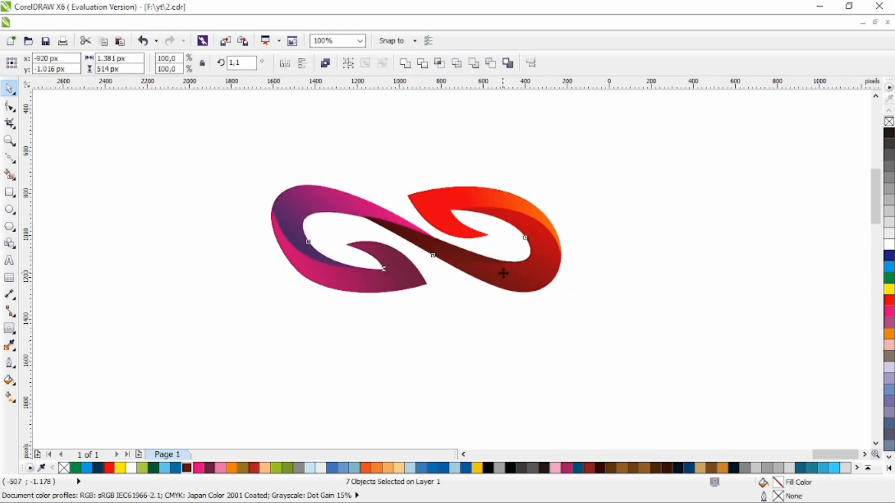
{"action": "left_click", "coordinate": [618, 225]}
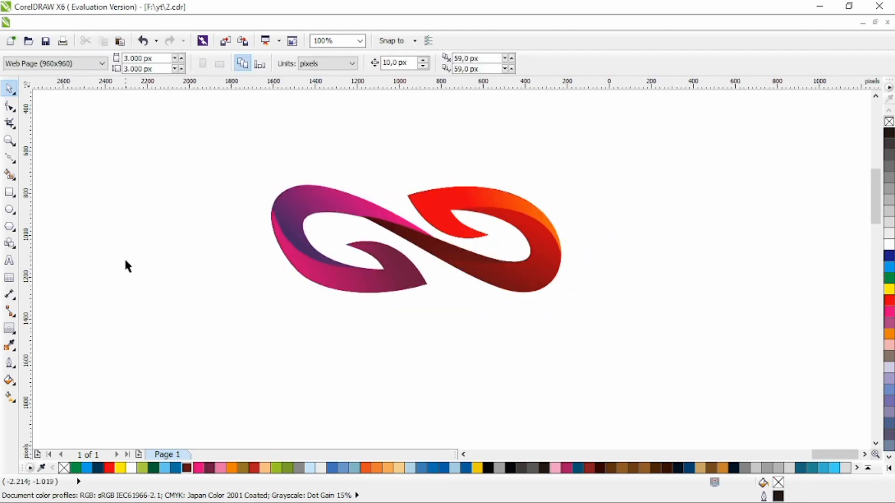
Add the artistic text INFINITECORNER in capitals below the lower left of the logo.
{"action": "key", "text": "F8"}
{"action": "left_click", "coordinate": [281, 326]}
{"action": "key", "text": "Caps_Lock"}
{"action": "type", "text": "N"}
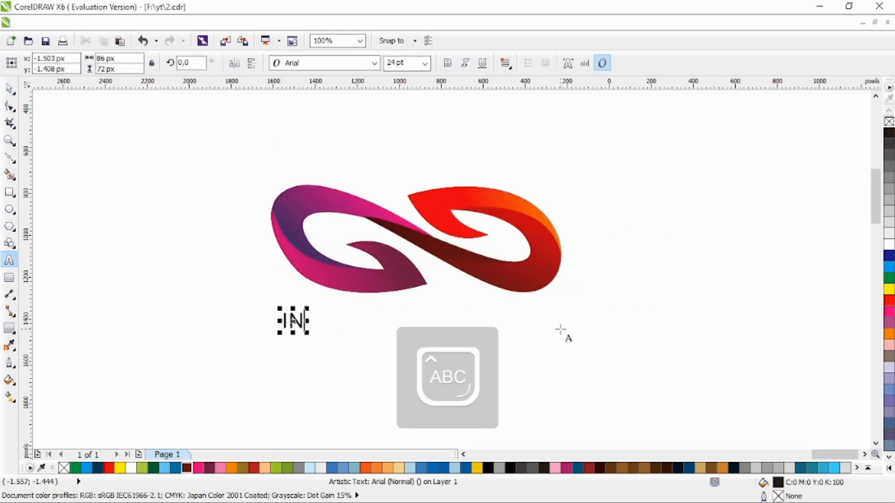
{"action": "type", "text": "FINITY"}
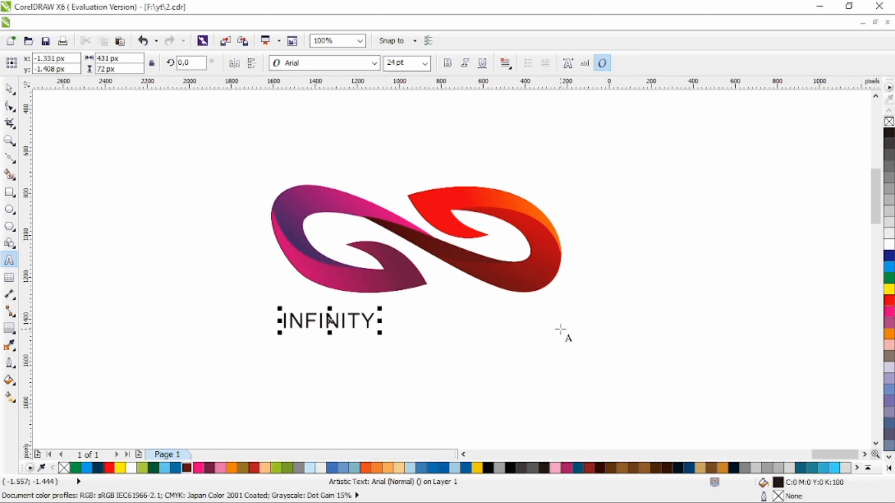
{"action": "key", "text": "BackSpace"}
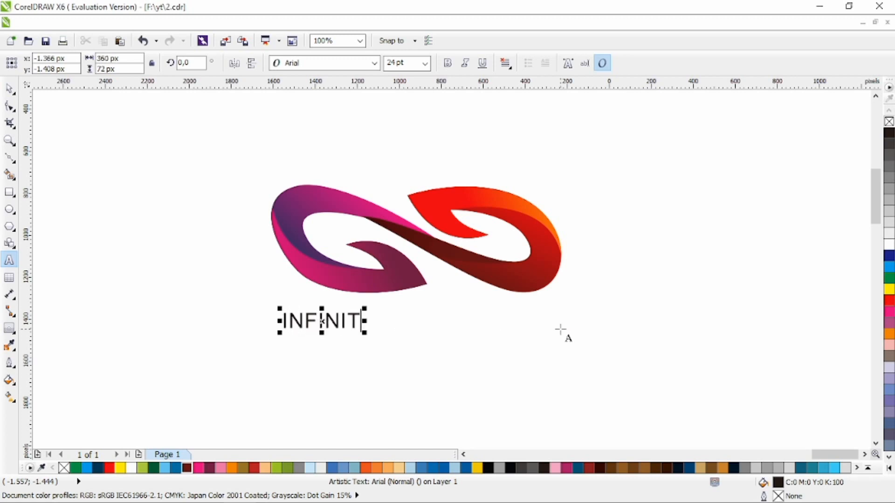
{"action": "type", "text": "E"}
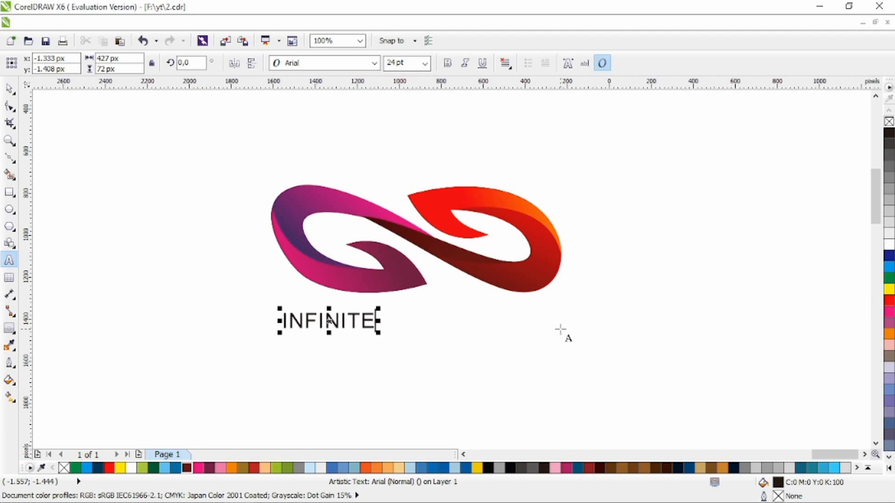
{"action": "type", "text": "CORNER"}
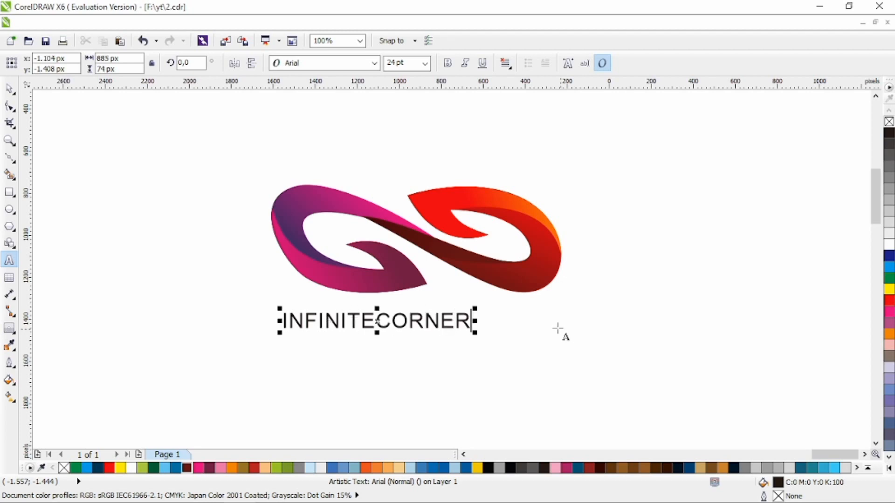
Change the font of the INFINITECORNER text to Calibri Light.
{"action": "left_click", "coordinate": [13, 95]}
{"action": "left_click", "coordinate": [374, 63]}
{"action": "left_click", "coordinate": [370, 102]}
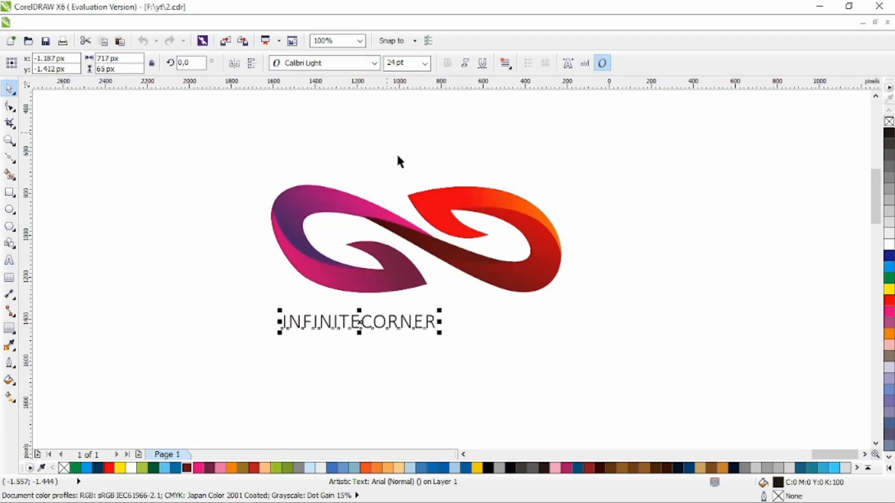
Set only the INFINITE part of the wordmark in Calibri Bold.
{"action": "left_click", "coordinate": [372, 324]}
{"action": "double_click", "coordinate": [372, 325]}
{"action": "left_click_drag", "start_coordinate": [362, 321], "coordinate": [282, 321]}
{"action": "left_click", "coordinate": [374, 63]}
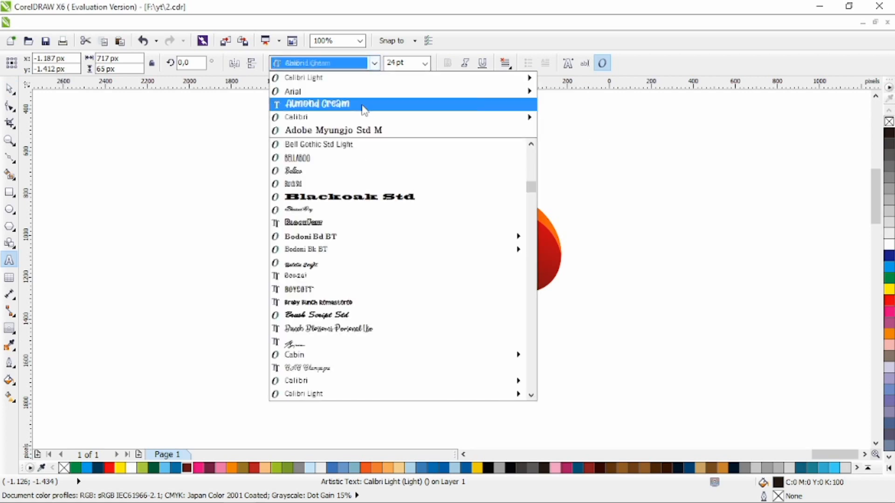
{"action": "left_click", "coordinate": [363, 105]}
{"action": "left_click", "coordinate": [448, 64]}
{"action": "left_click", "coordinate": [10, 89]}
Enlarge the wordmark to about 35.24 pt and place a copy of it directly below.
{"action": "left_click", "coordinate": [291, 233]}
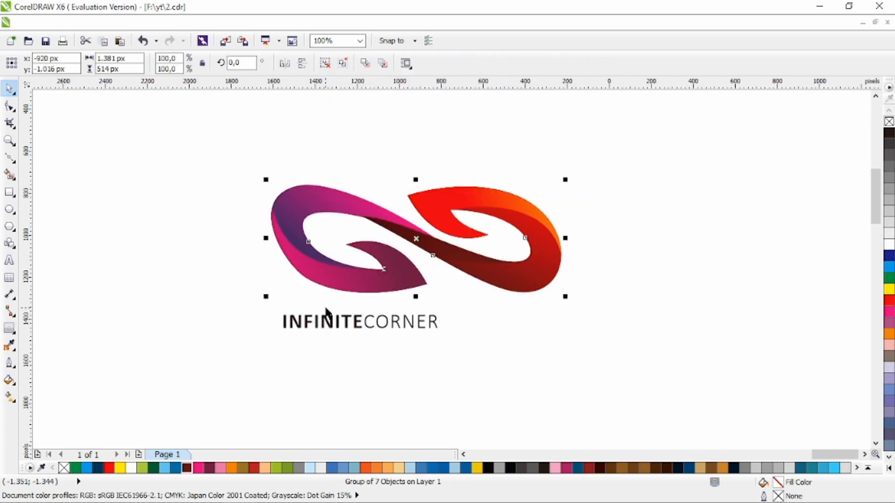
{"action": "left_click", "coordinate": [331, 325]}
{"action": "left_click_drag", "start_coordinate": [442, 333], "coordinate": [515, 358]}
{"action": "left_click_drag", "start_coordinate": [499, 325], "coordinate": [499, 357]}
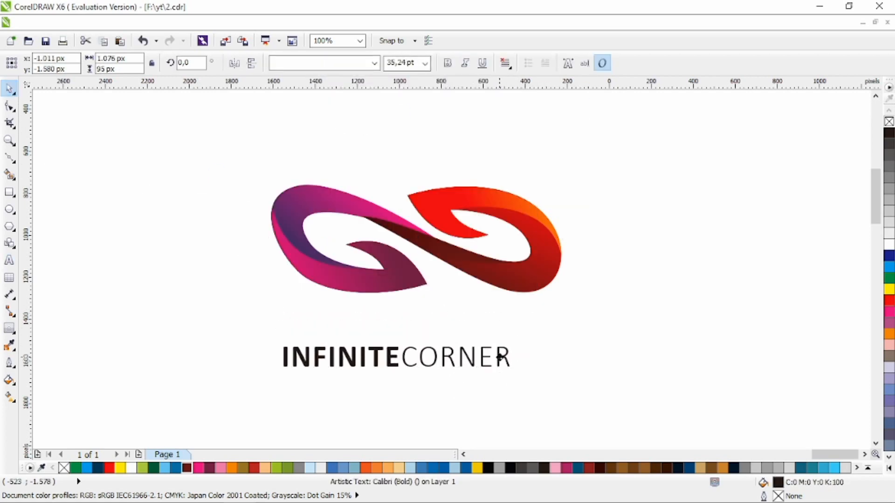
{"action": "right_click", "coordinate": [499, 357]}
Replace the copied wordmark's text with LOGO DESIGN and set it in Calibri Bold.
{"action": "double_click", "coordinate": [499, 359]}
{"action": "key", "text": "ctrl+a"}
{"action": "type", "text": "LOGO DESIGN"}
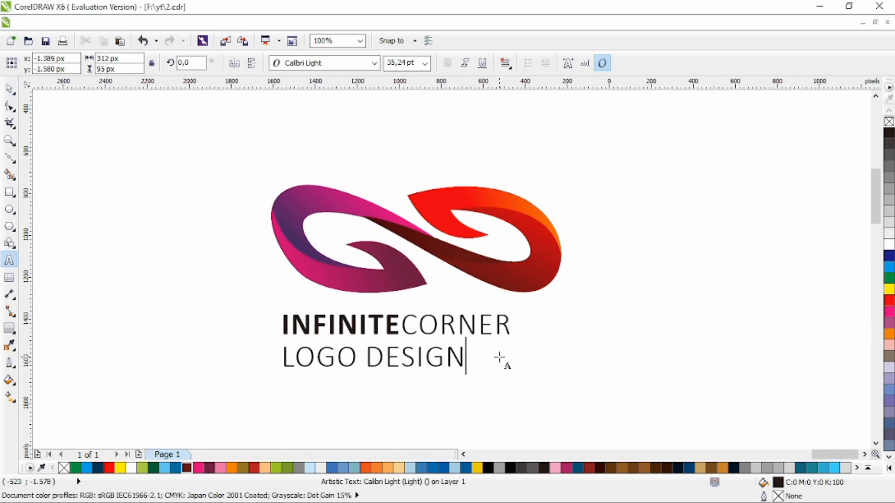
{"action": "left_click", "coordinate": [9, 88]}
{"action": "left_click", "coordinate": [375, 64]}
{"action": "mouse_move", "coordinate": [362, 91]}
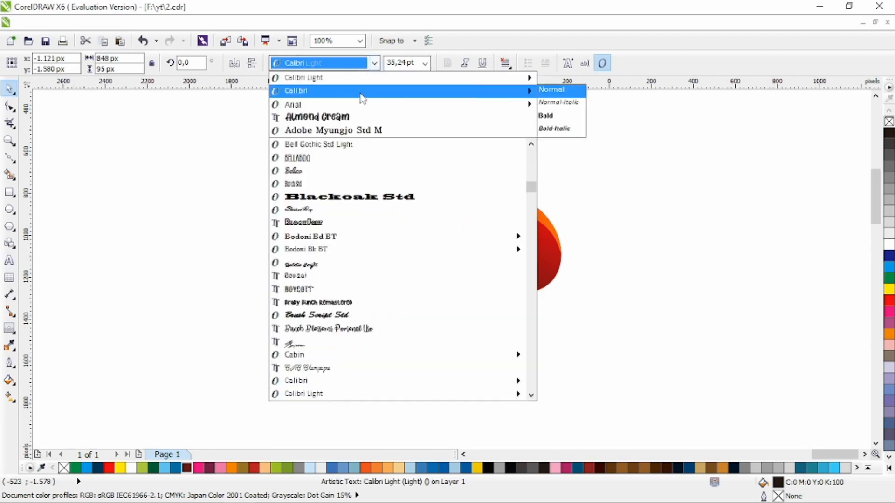
{"action": "left_click", "coordinate": [549, 115]}
Shrink the LOGO DESIGN tagline to about 9.18 pt and widen its letter spacing until it is about 563 px wide.
{"action": "left_click_drag", "start_coordinate": [473, 370], "coordinate": [414, 362]}
{"action": "key", "text": "F10"}
{"action": "left_click", "coordinate": [9, 89]}
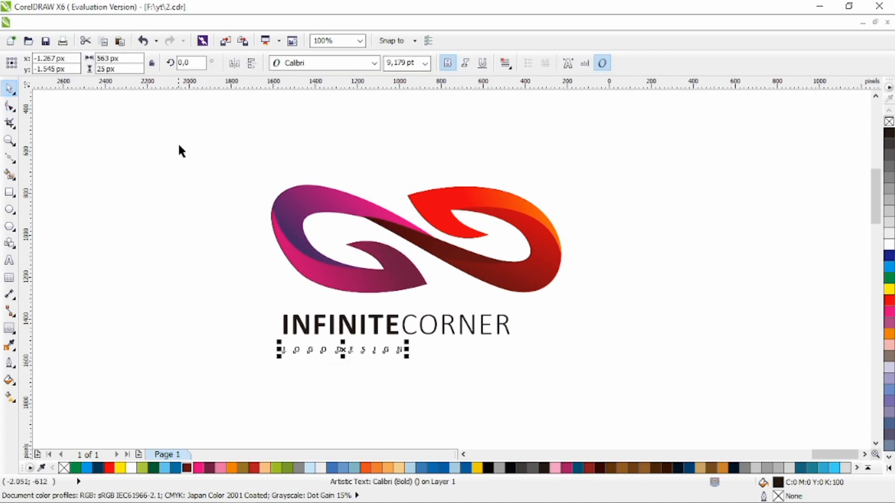
Centre the logo, wordmark and tagline on a common vertical axis and move the wordmark slightly down toward the tagline.
{"action": "left_click_drag", "start_coordinate": [178, 150], "coordinate": [645, 343]}
{"action": "key", "text": "c"}
{"action": "left_click", "coordinate": [643, 336]}
{"action": "left_click_drag", "start_coordinate": [466, 329], "coordinate": [466, 336]}
{"action": "left_click_drag", "start_coordinate": [270, 376], "coordinate": [653, 309]}
Colour INFINITE dark red and CORNER dark blue (C100 M81 Y54 K20) within the wordmark.
{"action": "key", "text": "F8"}
{"action": "left_click", "coordinate": [415, 332]}
{"action": "left_click_drag", "start_coordinate": [415, 331], "coordinate": [300, 332]}
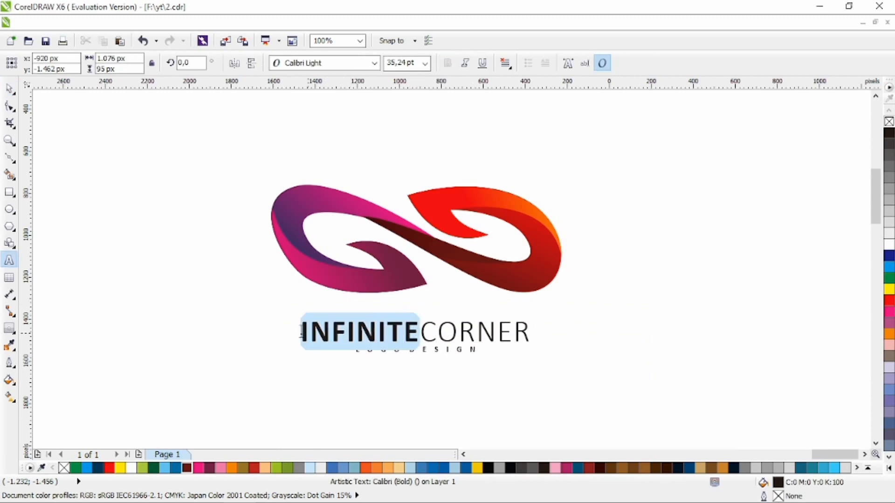
{"action": "left_click", "coordinate": [187, 468]}
{"action": "left_click_drag", "start_coordinate": [421, 332], "coordinate": [545, 331]}
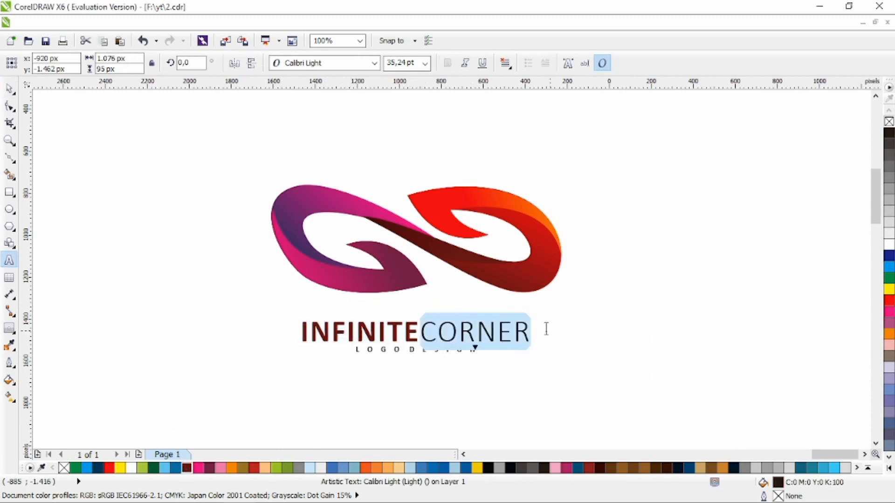
{"action": "left_click", "coordinate": [98, 468]}
{"action": "left_click", "coordinate": [9, 88]}
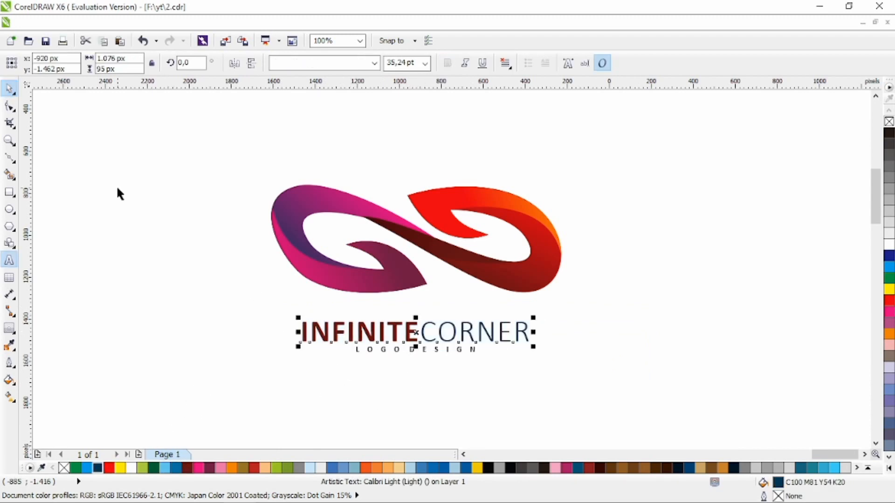
Colour the LOGO DESIGN tagline the same dark blue as CORNER.
{"action": "left_click", "coordinate": [118, 189]}
{"action": "left_click", "coordinate": [408, 348]}
{"action": "left_click", "coordinate": [97, 468]}
{"action": "left_click", "coordinate": [312, 358]}
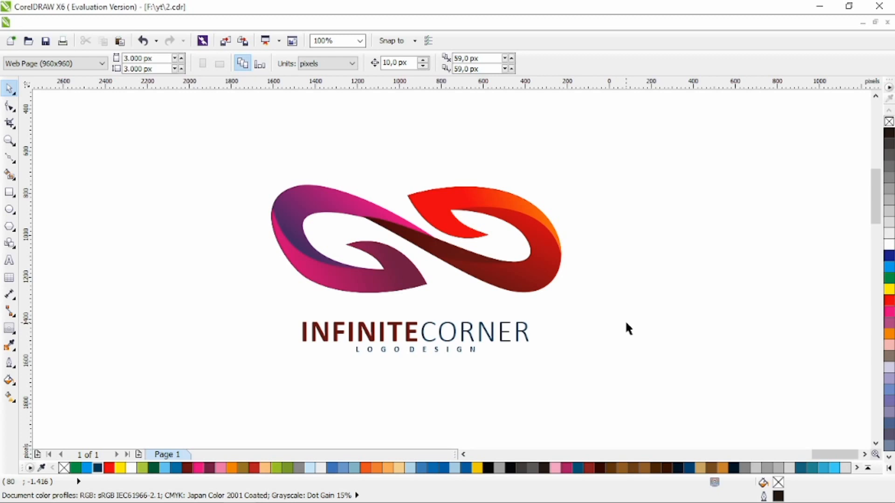
Ungroup the logo and fill the fold shadow at the left hook's inner tip with C63 M100 Y68 K47.
{"action": "left_click", "coordinate": [370, 248]}
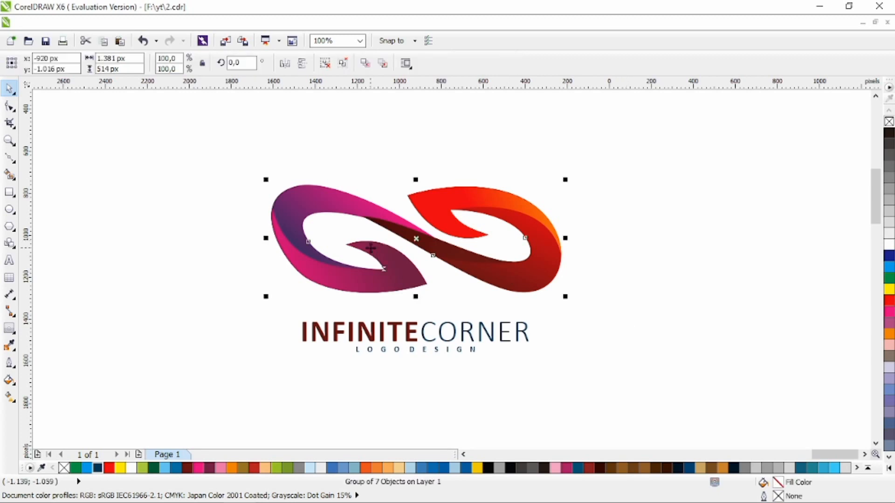
{"action": "left_click", "coordinate": [343, 63]}
{"action": "left_click", "coordinate": [365, 163]}
{"action": "left_click", "coordinate": [363, 246]}
{"action": "left_click_drag", "start_coordinate": [333, 228], "coordinate": [405, 306]}
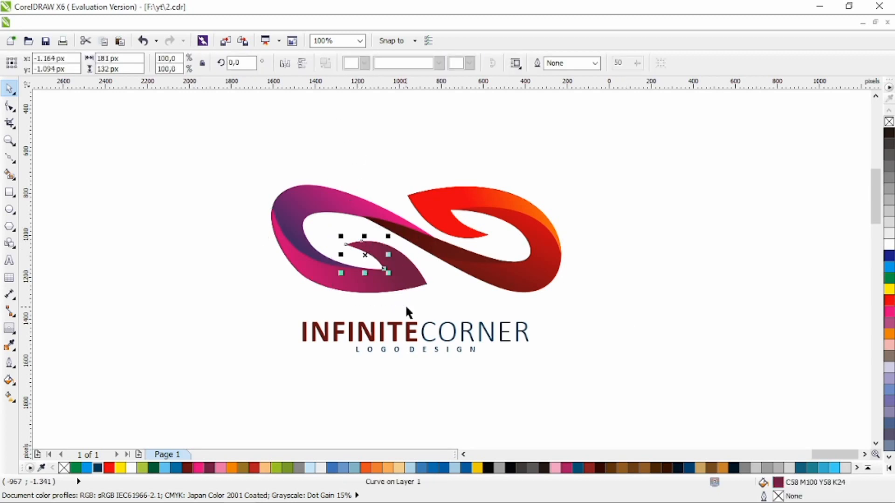
{"action": "double_click", "coordinate": [778, 482]}
{"action": "left_click", "coordinate": [553, 303]}
{"action": "left_click", "coordinate": [604, 375]}
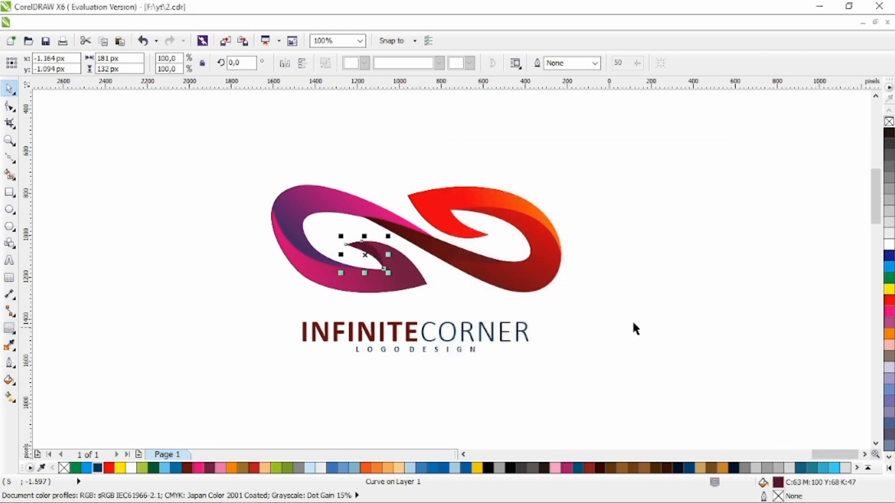
Bring the fold shadow at the right hook's inner tip to the front.
{"action": "left_click", "coordinate": [599, 289]}
{"action": "left_click_drag", "start_coordinate": [511, 172], "coordinate": [426, 254]}
{"action": "key", "text": "shift+Page_Up"}
{"action": "left_click", "coordinate": [634, 212]}
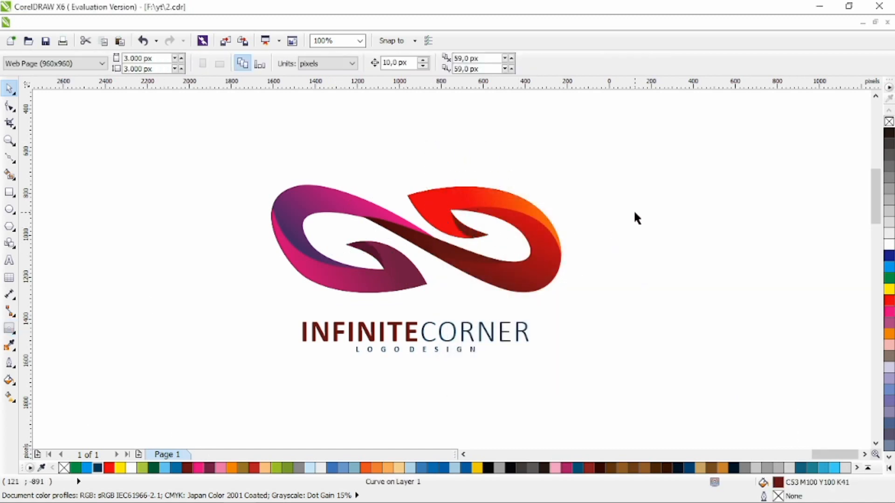